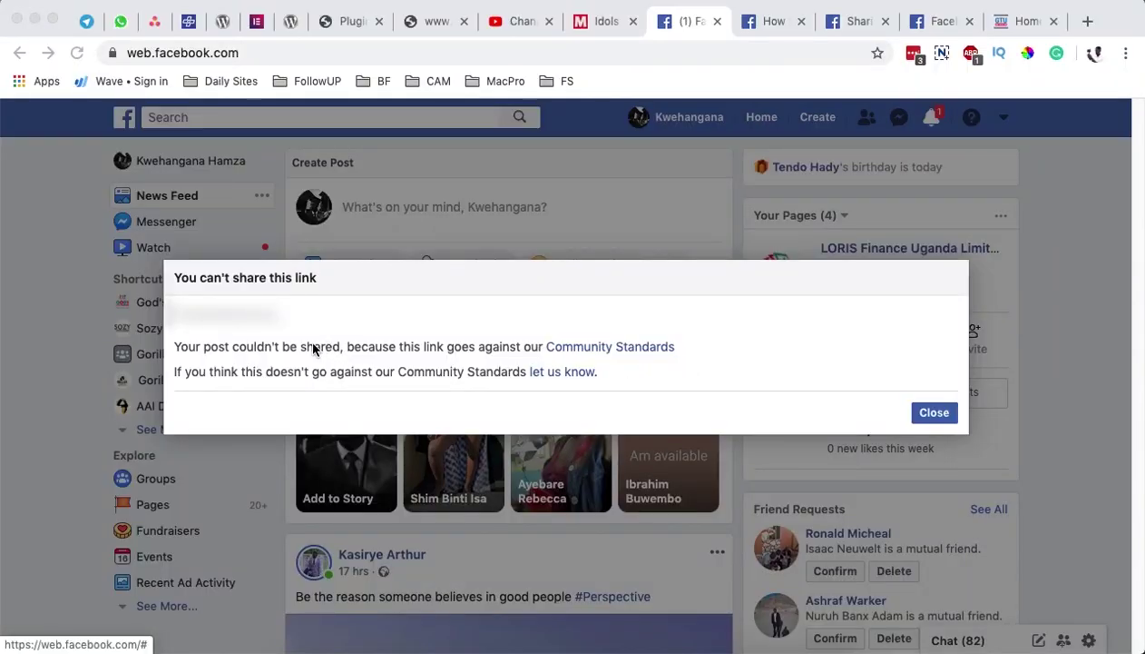
Read the Facebook message about the link that can't be shared and glance through the open help answer and Facebook Blocks form
left_click(313, 345)
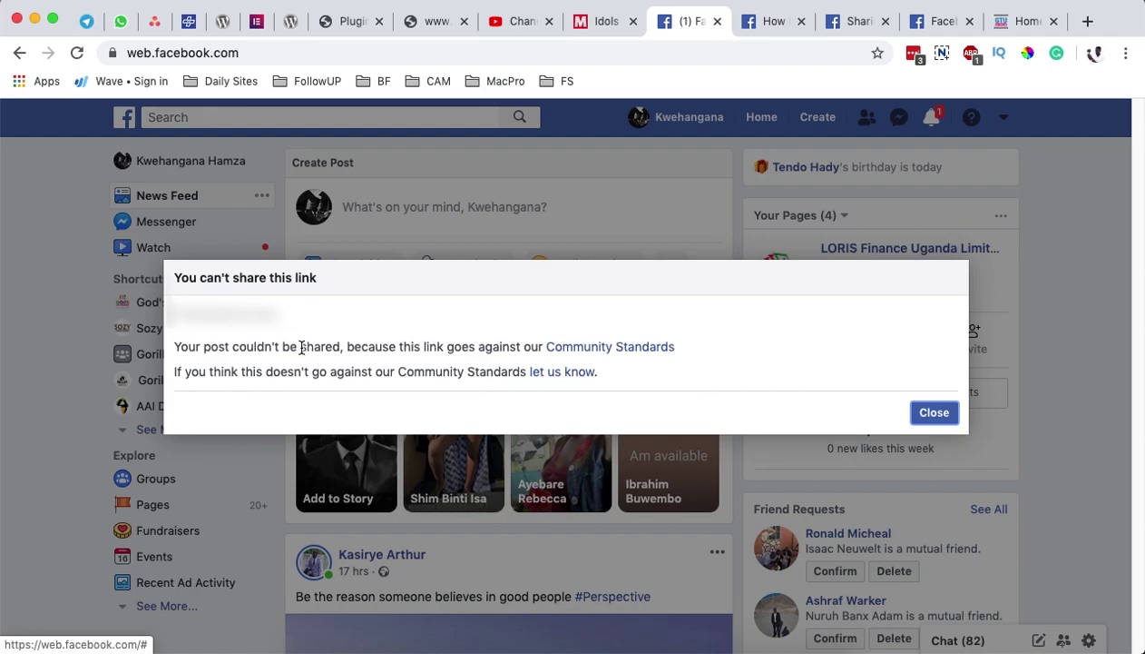
left_click_drag(302, 348, 361, 346)
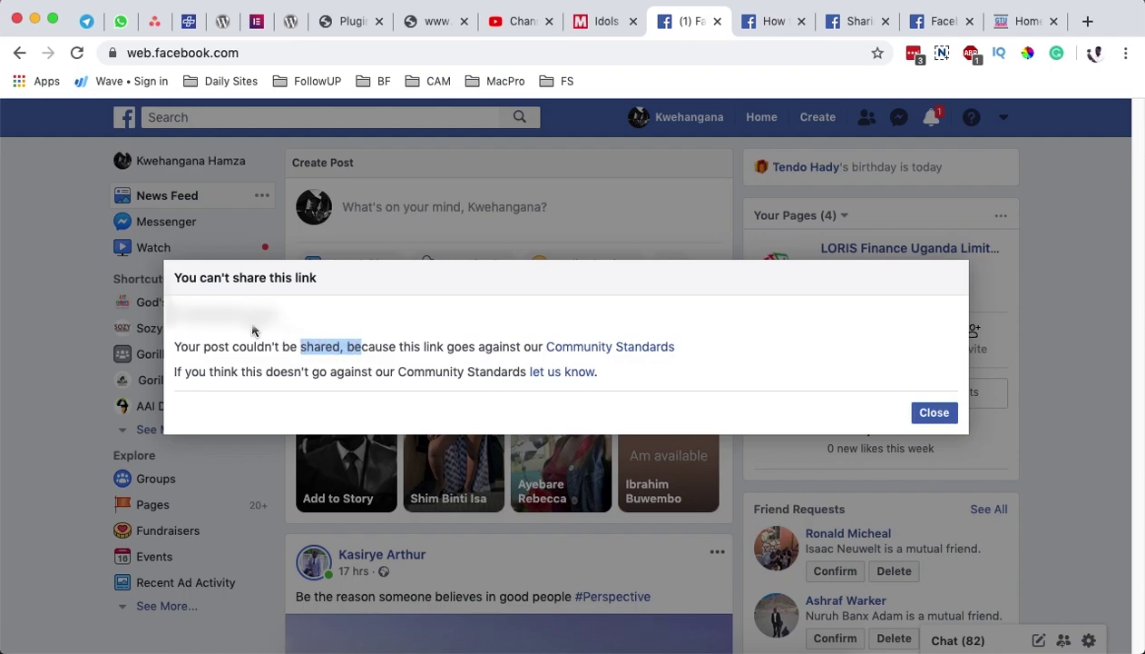
left_click(216, 349)
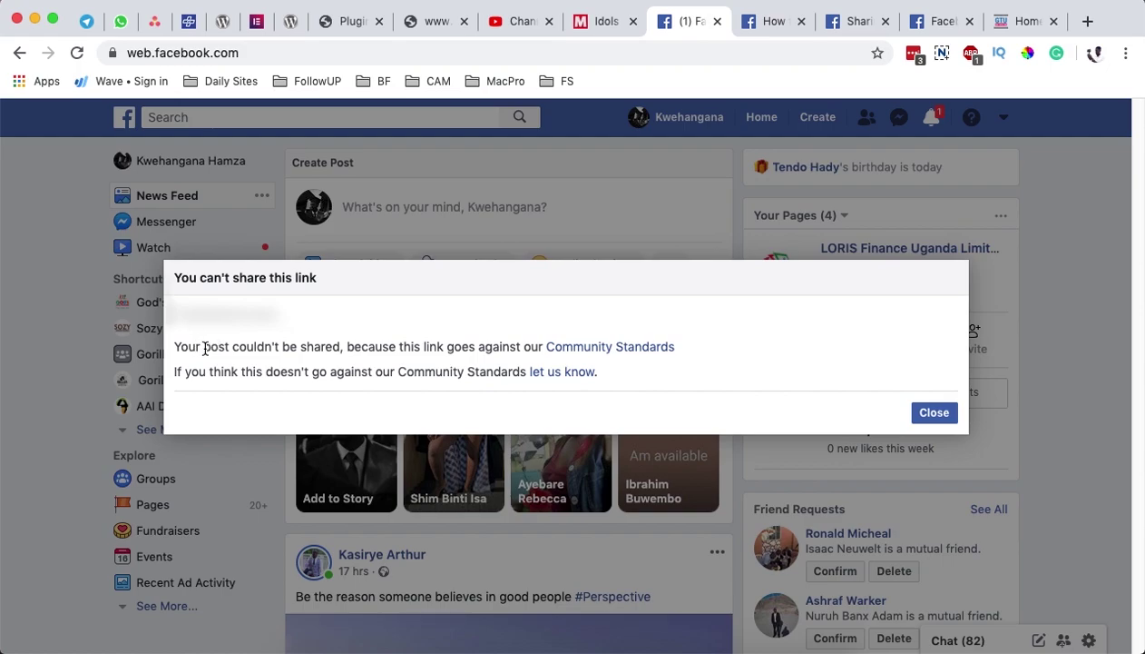
left_click_drag(206, 348, 307, 347)
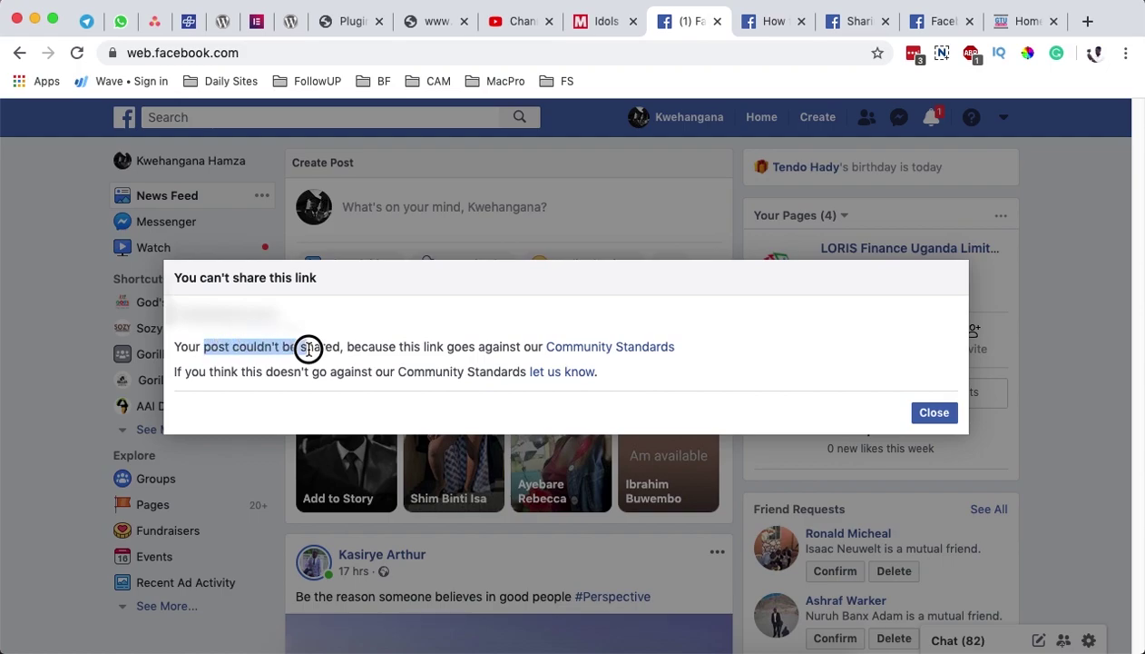
left_click(193, 339)
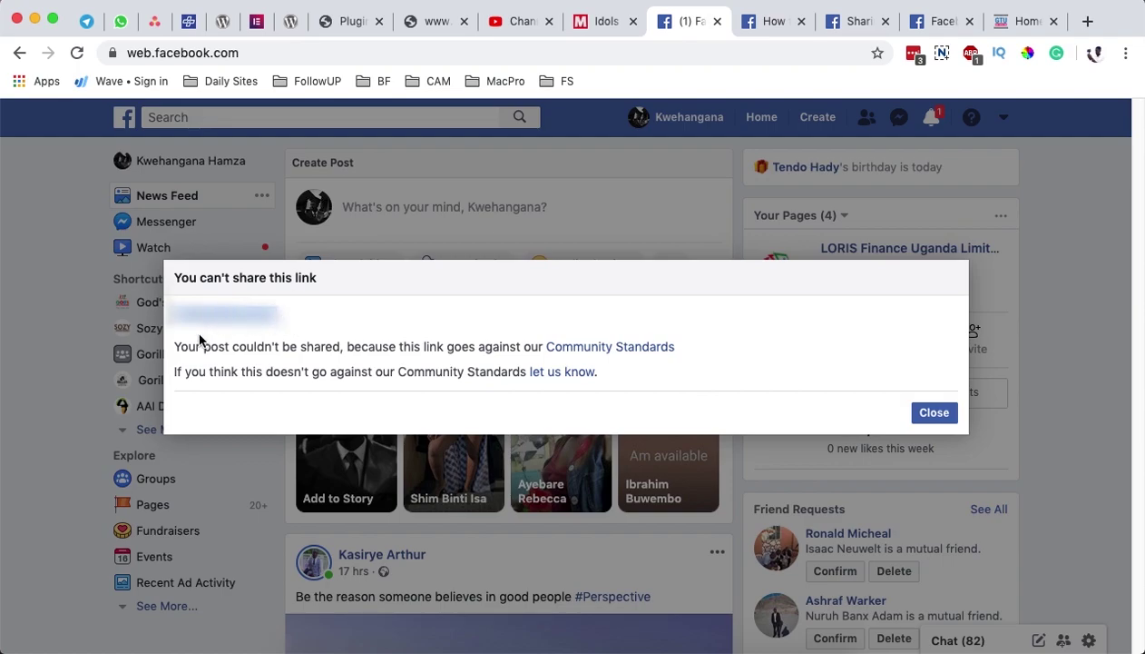
left_click_drag(187, 345, 238, 347)
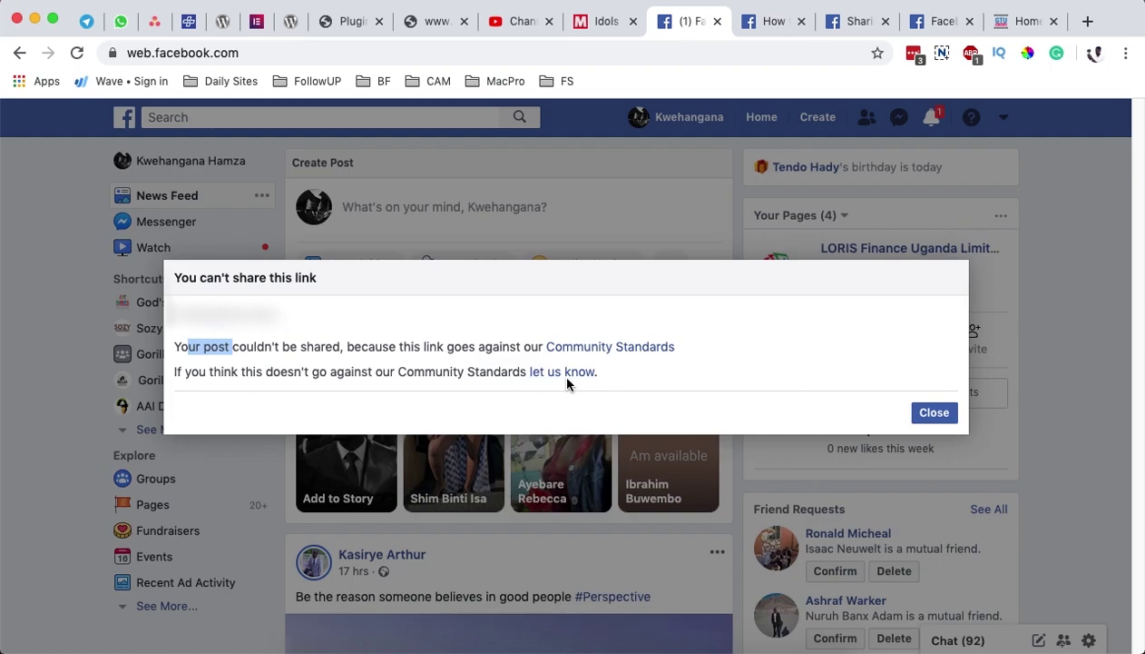
left_click(772, 23)
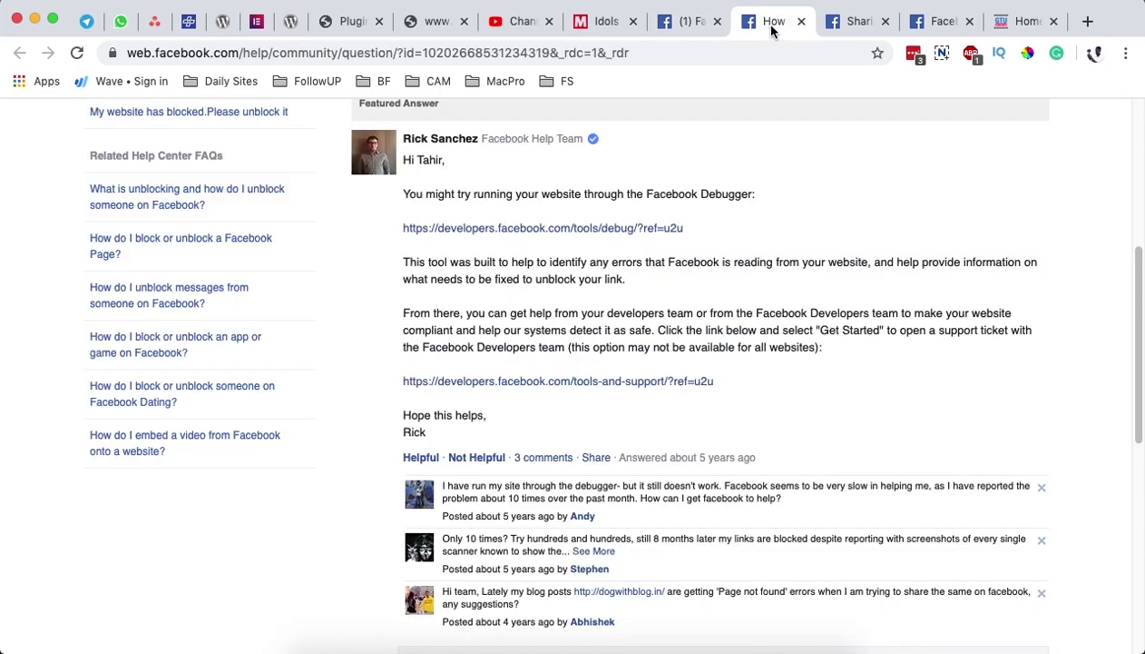
left_click(856, 24)
left_click(936, 22)
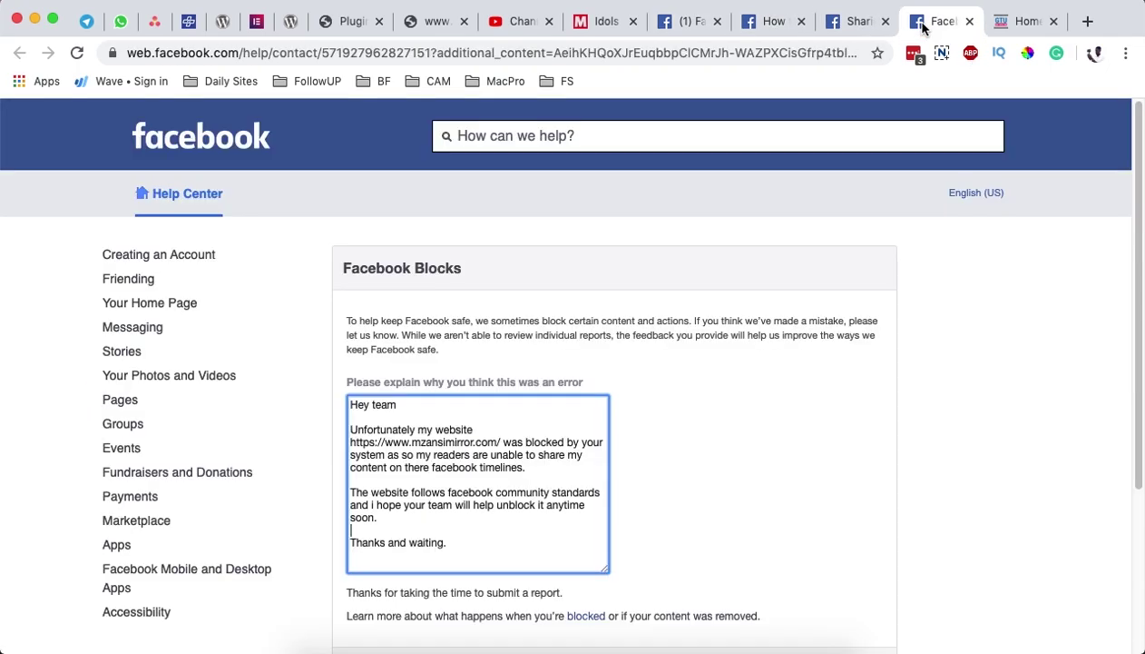
left_click(675, 28)
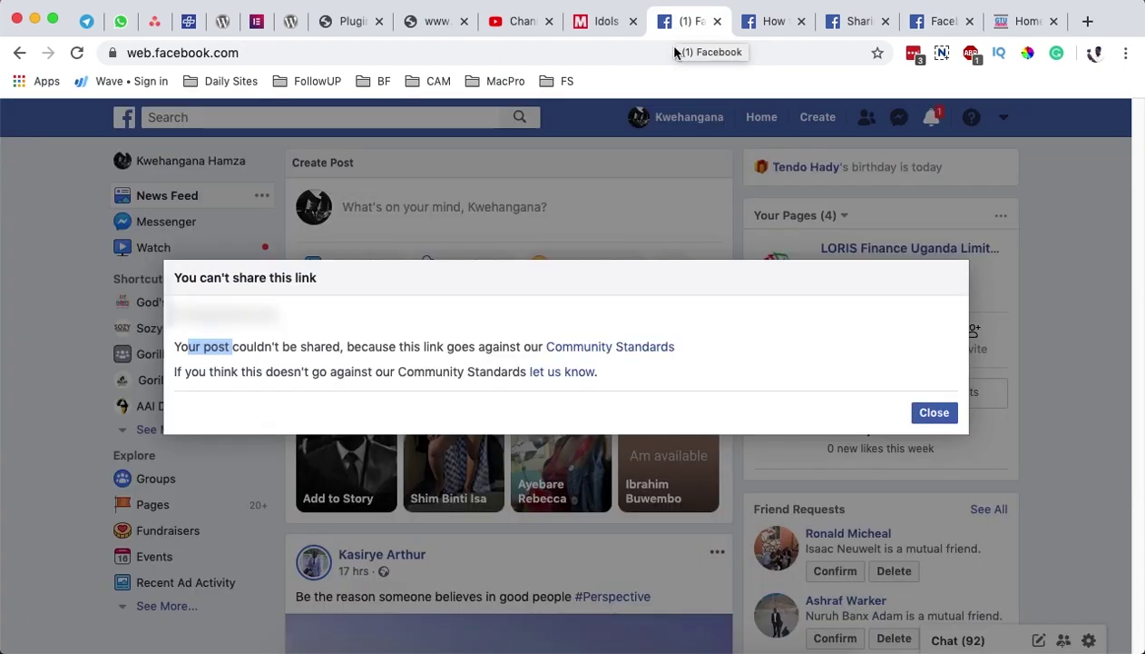
left_click(309, 352)
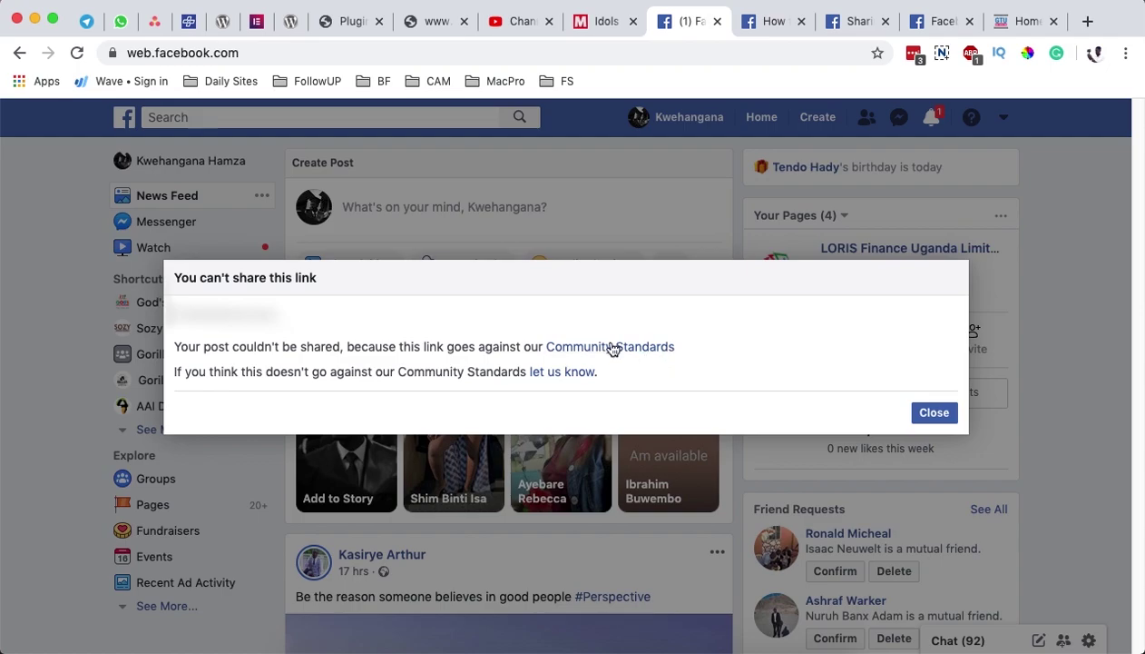
View the MzansiMirror article whose link is blocked and return to the Facebook sharing error
left_click(606, 22)
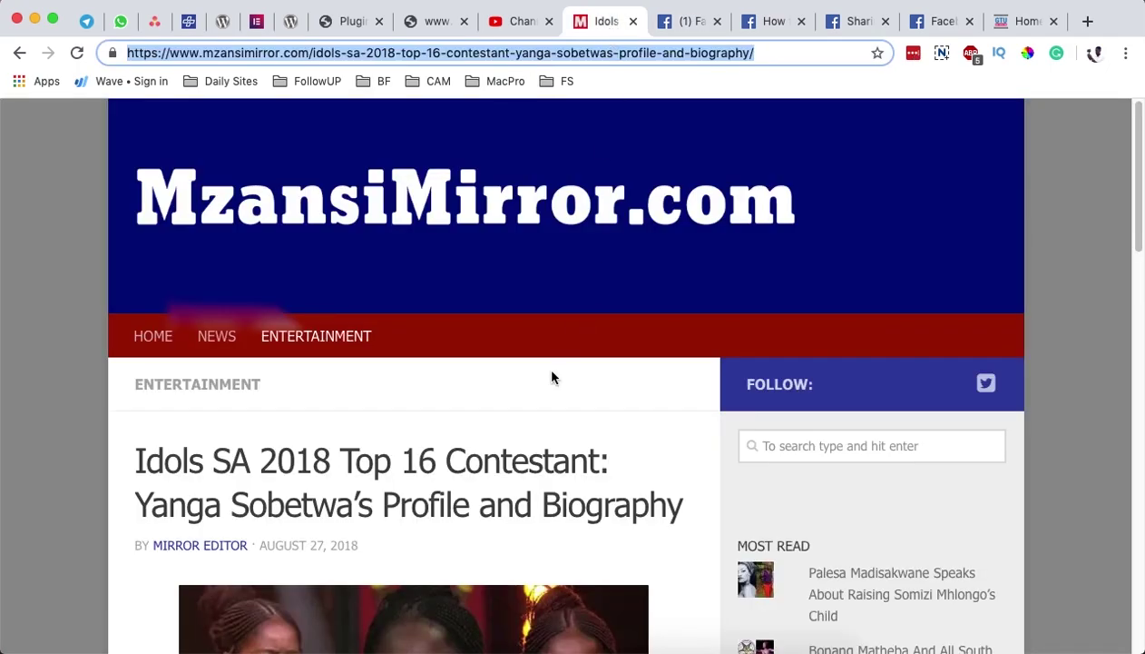
scroll(550, 375, "down", 5)
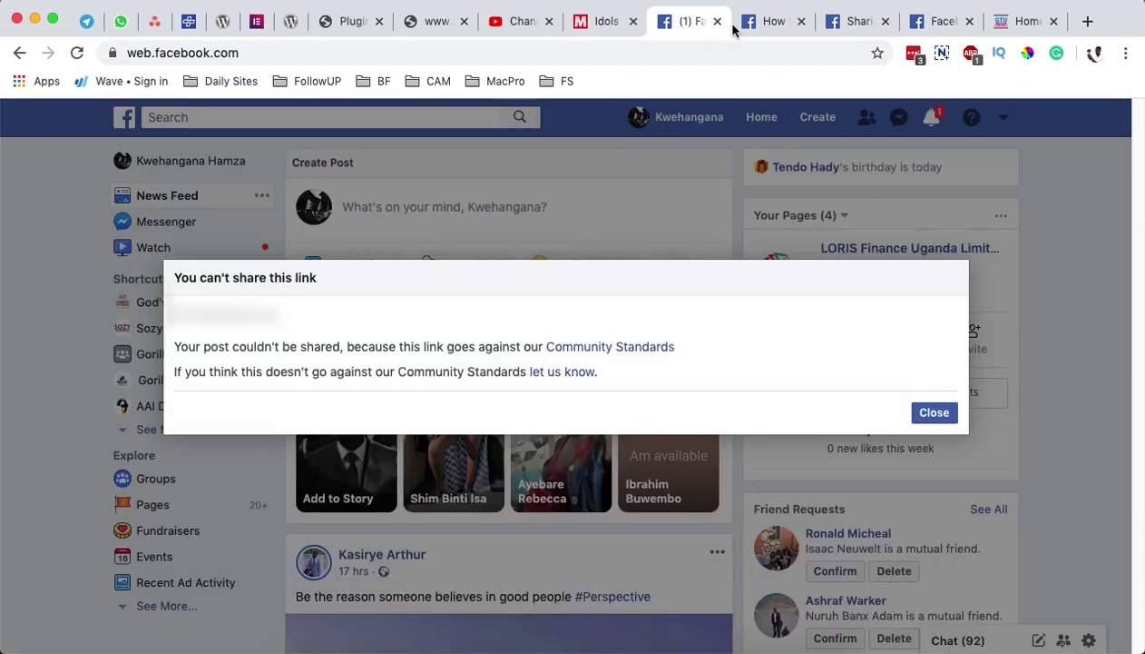
left_click(690, 25)
Read the Help Community question "How to unblock my website?" and its featured answer
left_click(773, 33)
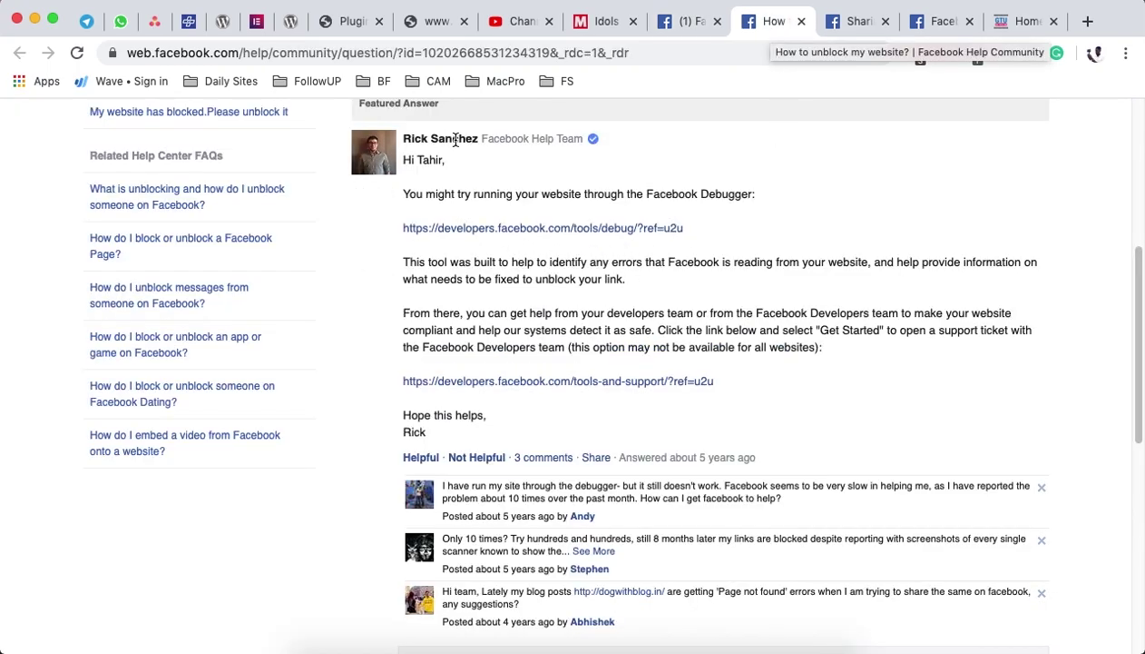
scroll(760, 295, "up", 5)
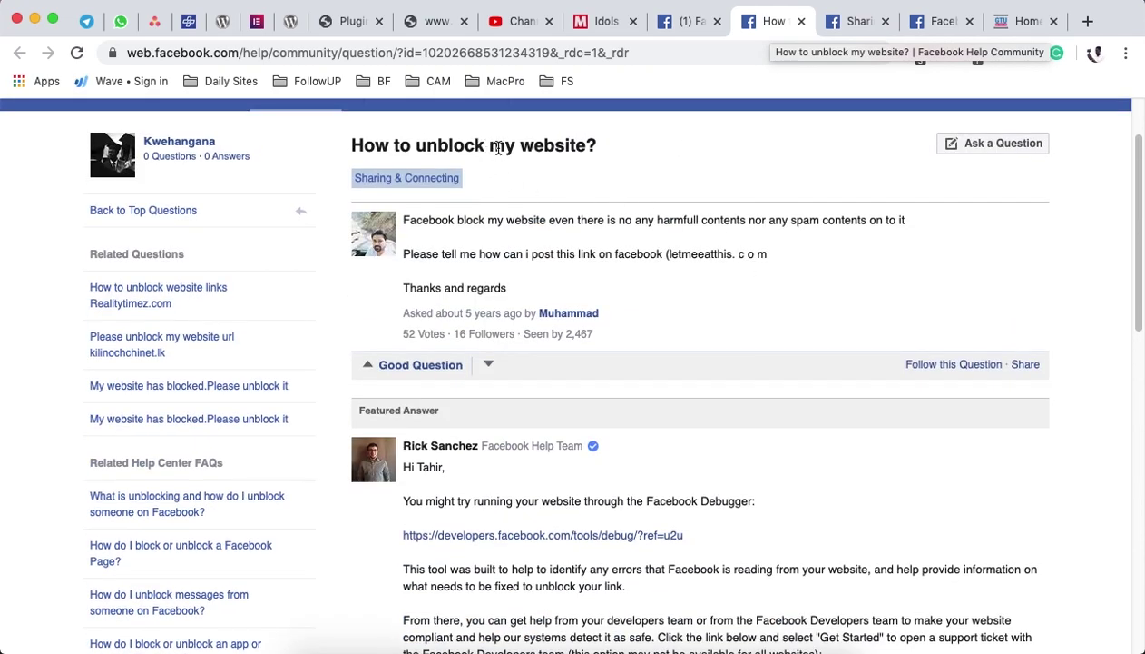
scroll(653, 354, "down", 5)
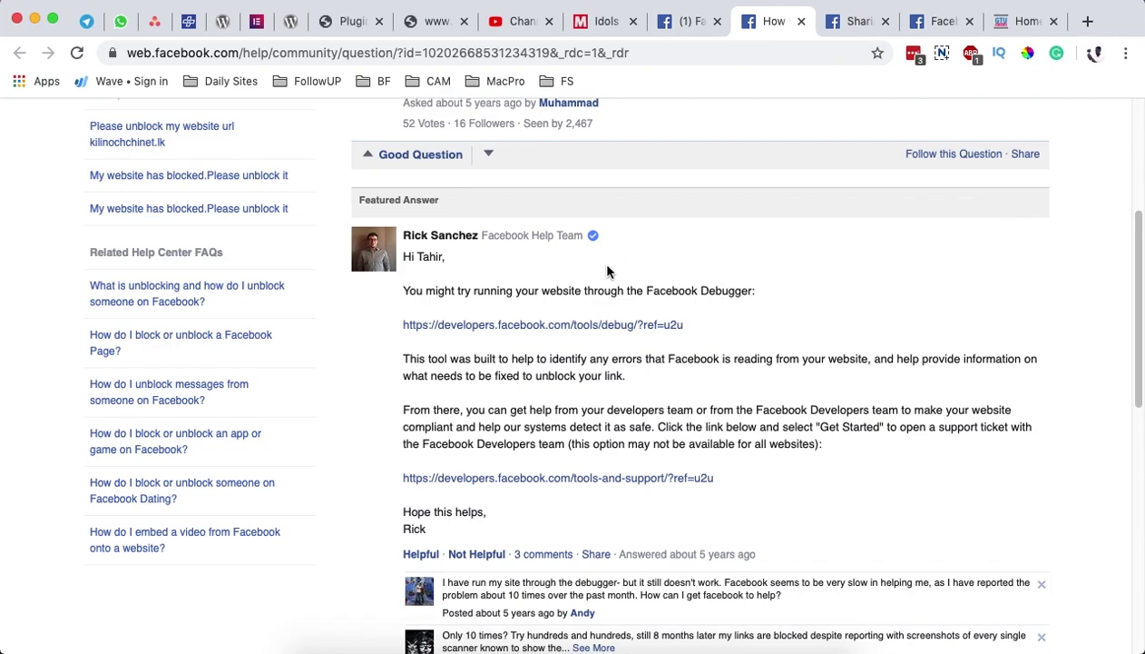
left_click(853, 21)
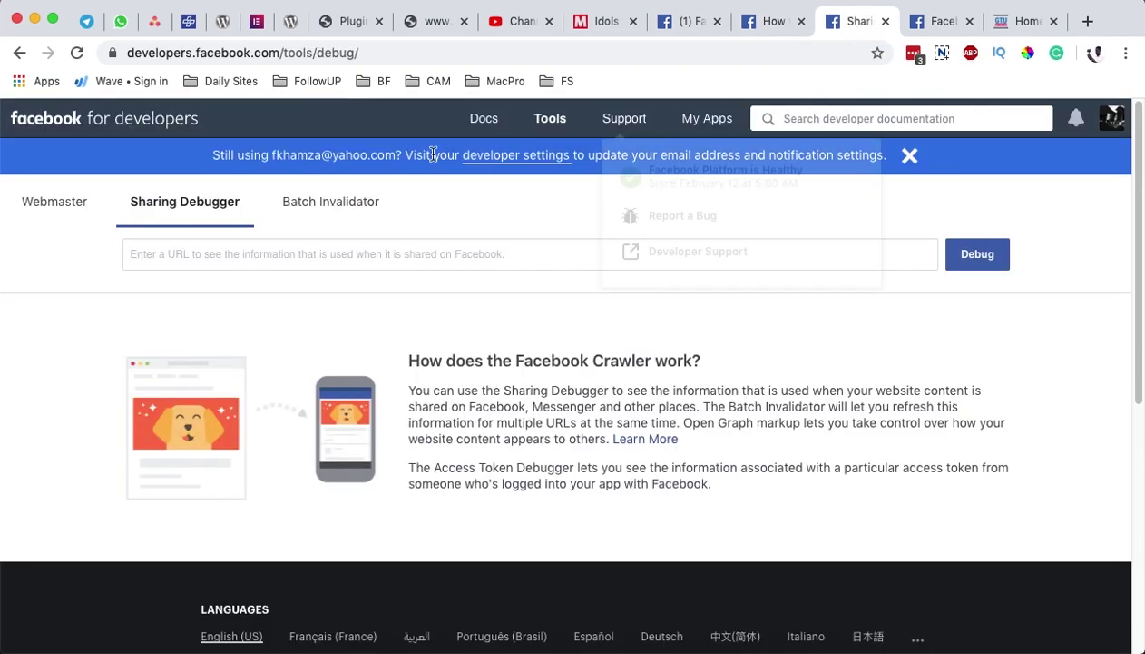
left_click(269, 258)
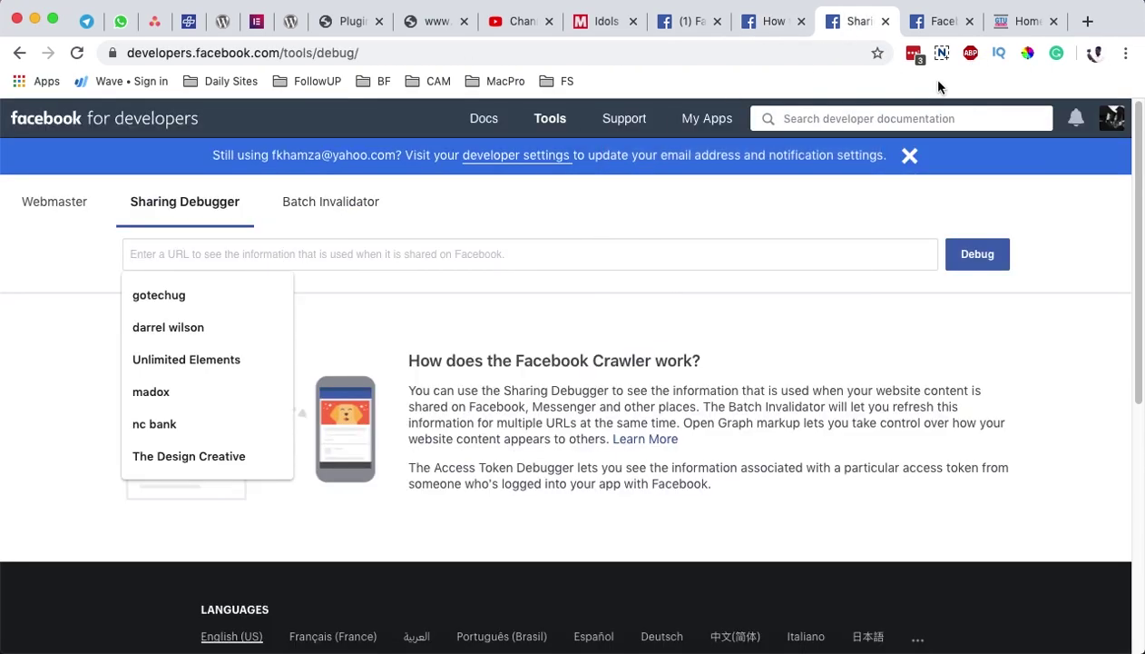
left_click(1025, 20)
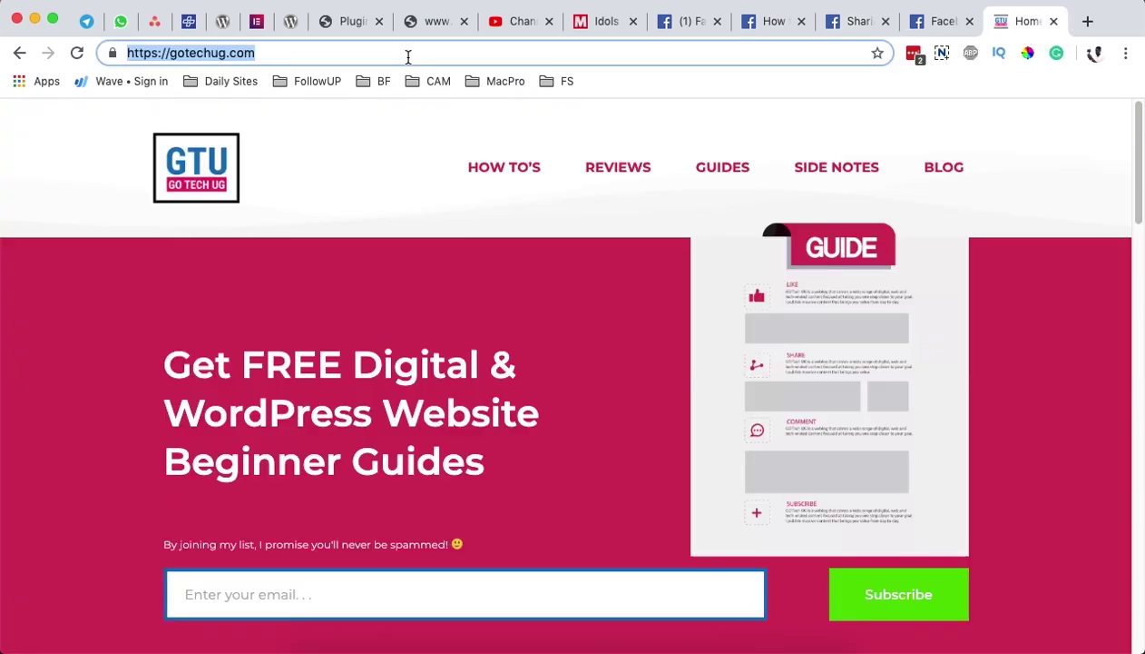
left_click(936, 23)
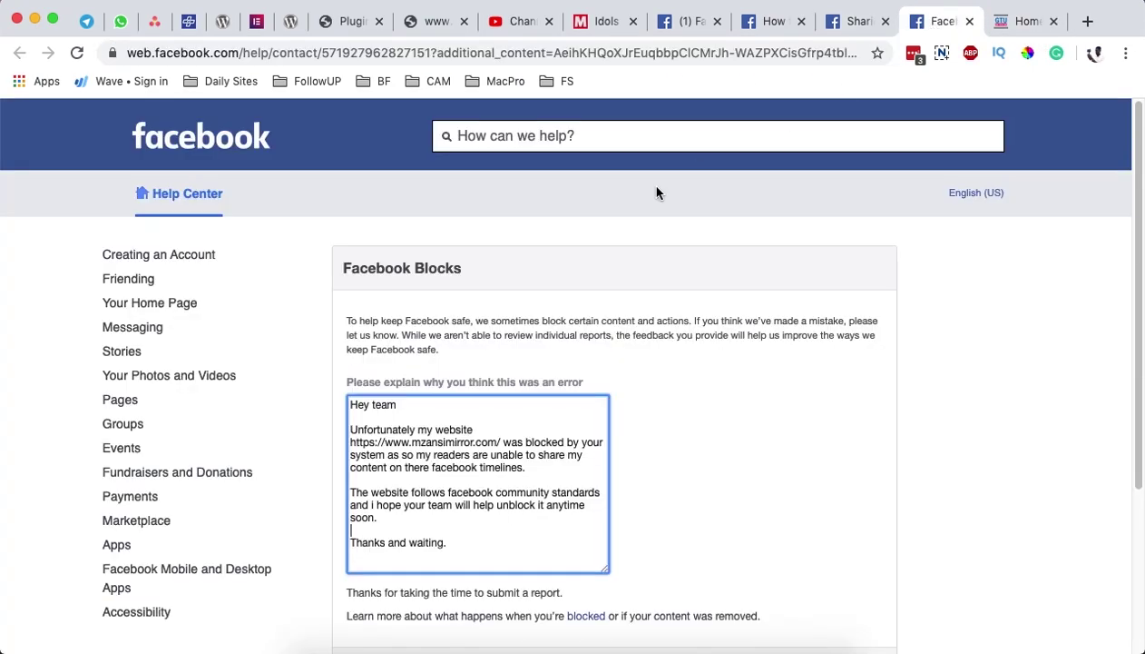
left_click(853, 23)
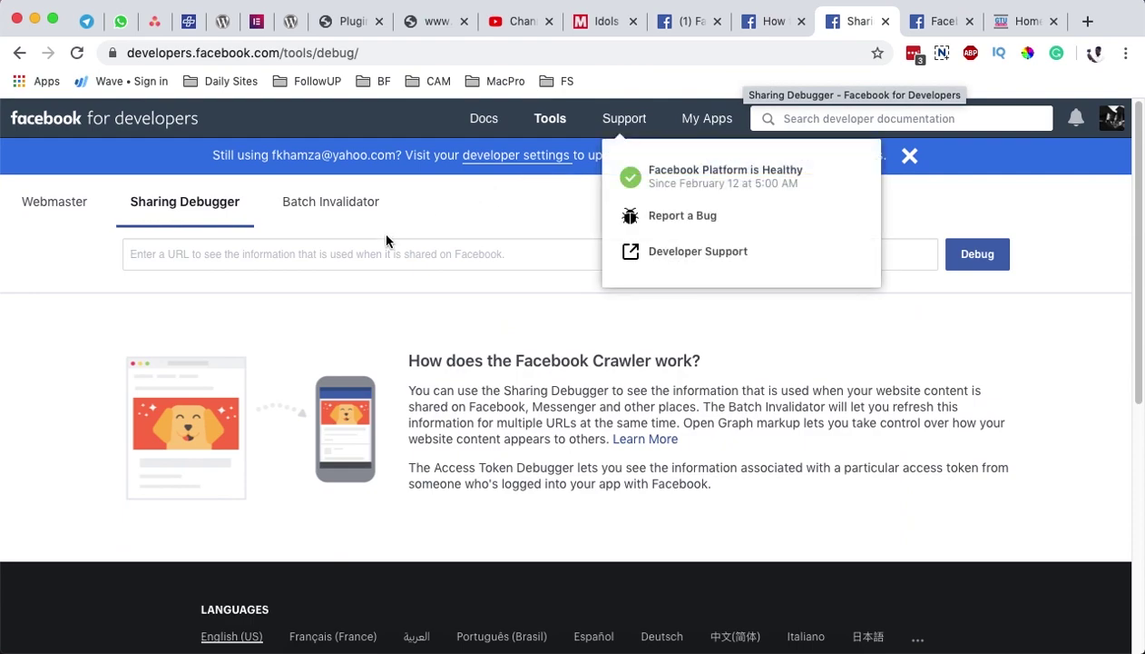
type("https://gotechug.com/")
left_click(980, 257)
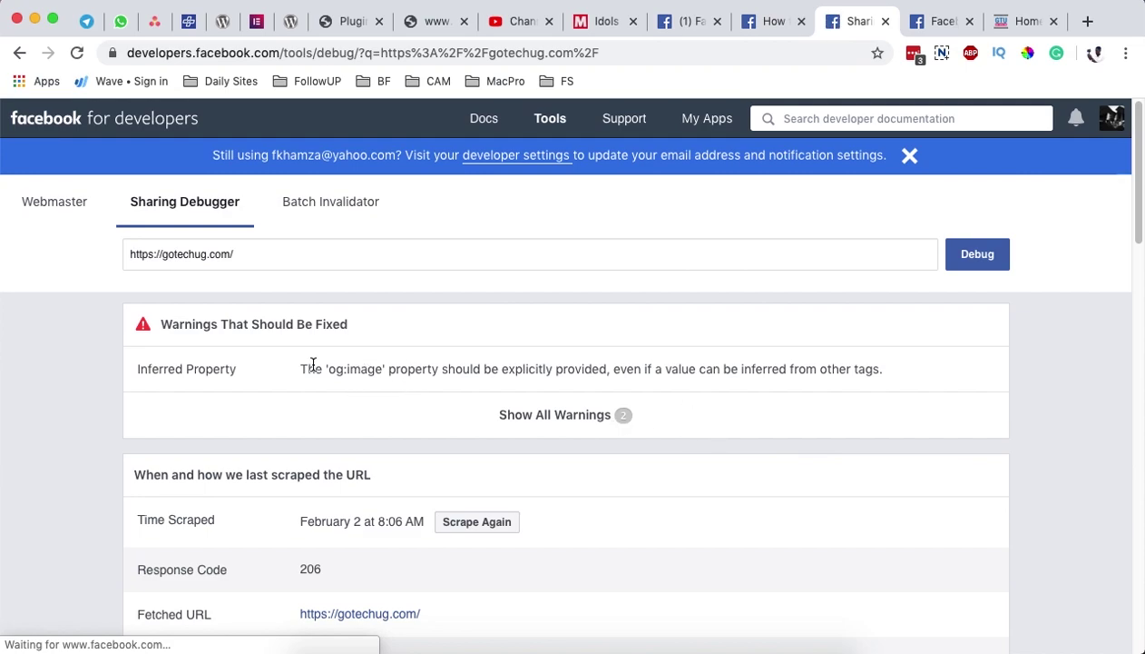
Examine the scrape details, link preview and Open Graph properties in the debugger results for gotechug.com
scroll(573, 363, "down", 1)
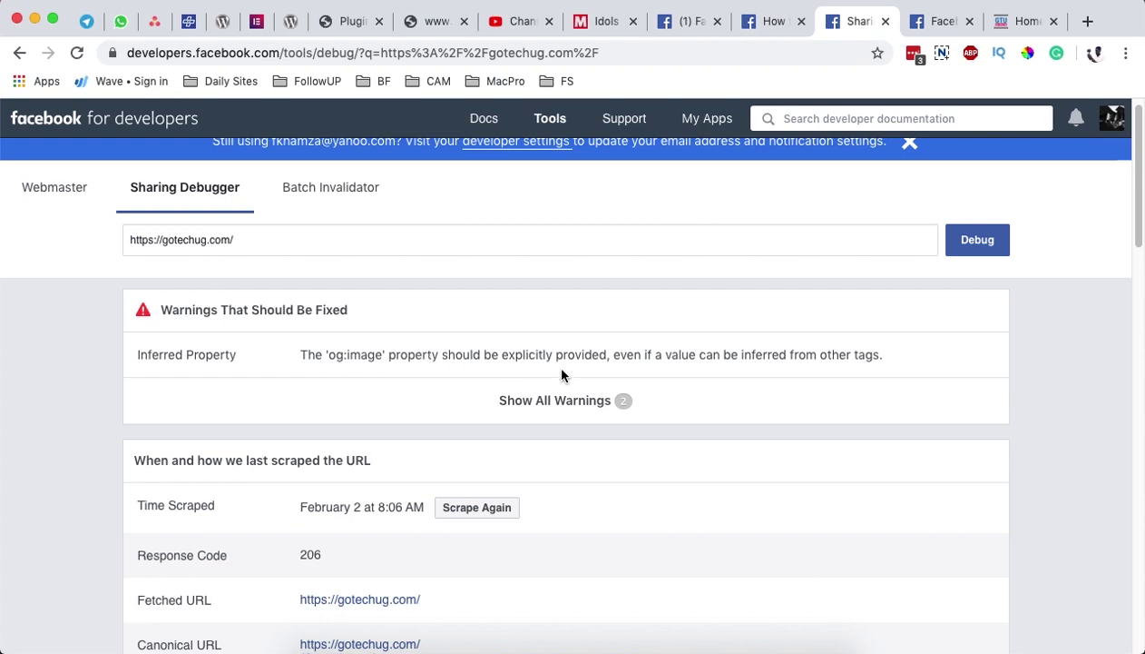
scroll(785, 381, "down", 1)
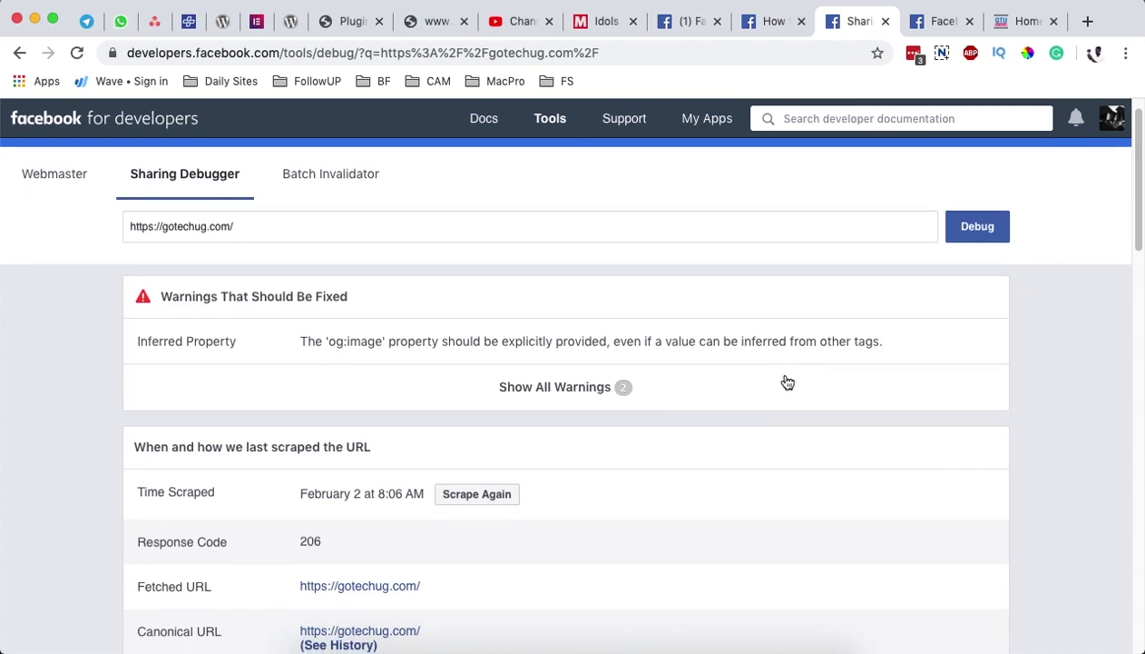
scroll(786, 381, "down", 5)
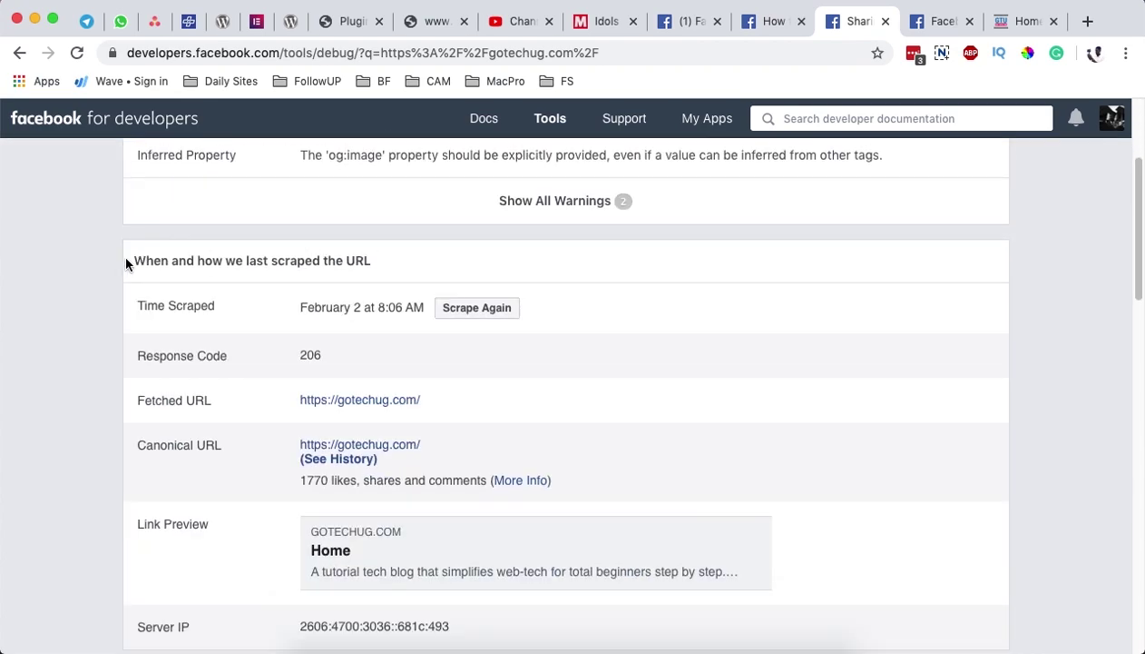
scroll(624, 455, "down", 2)
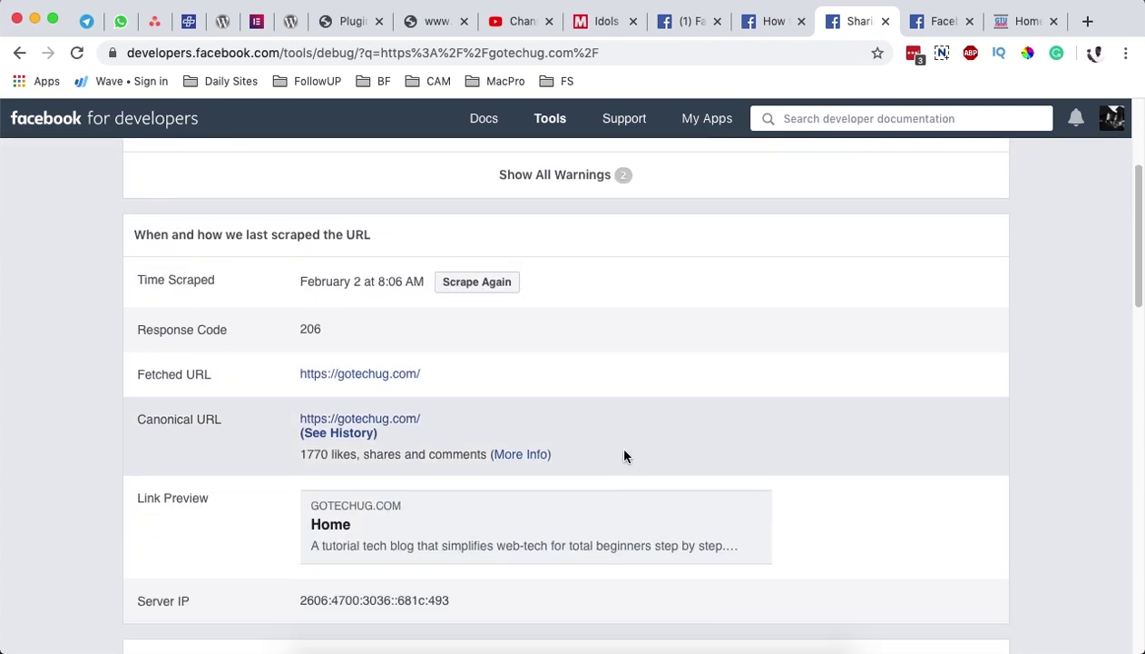
scroll(627, 427, "down", 6)
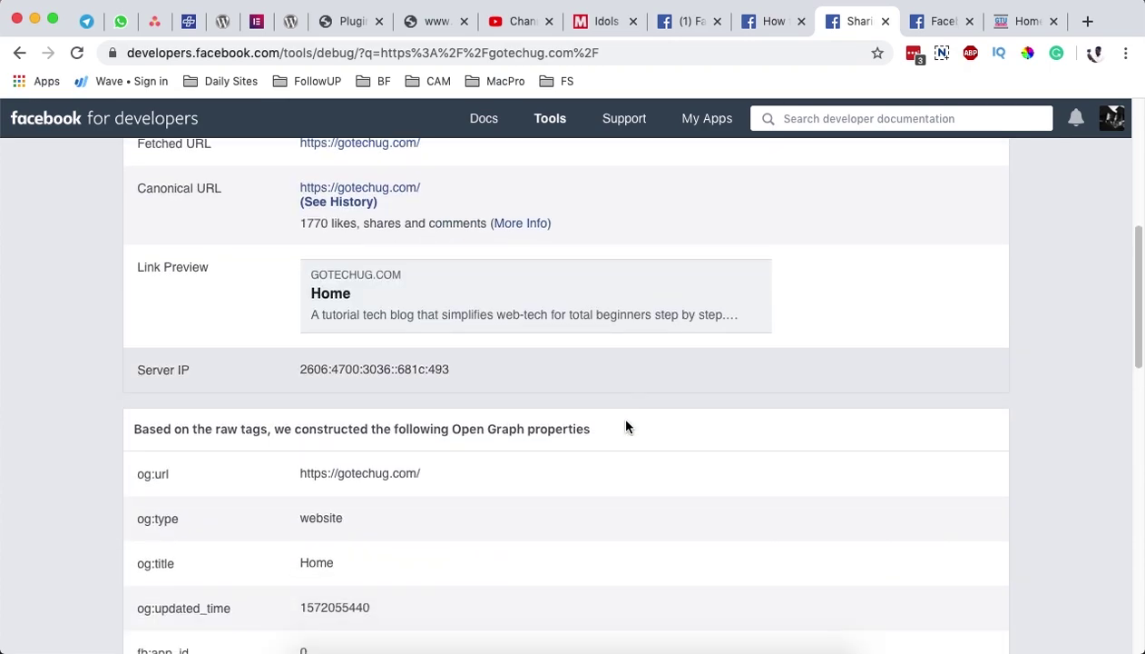
scroll(627, 427, "down", 13)
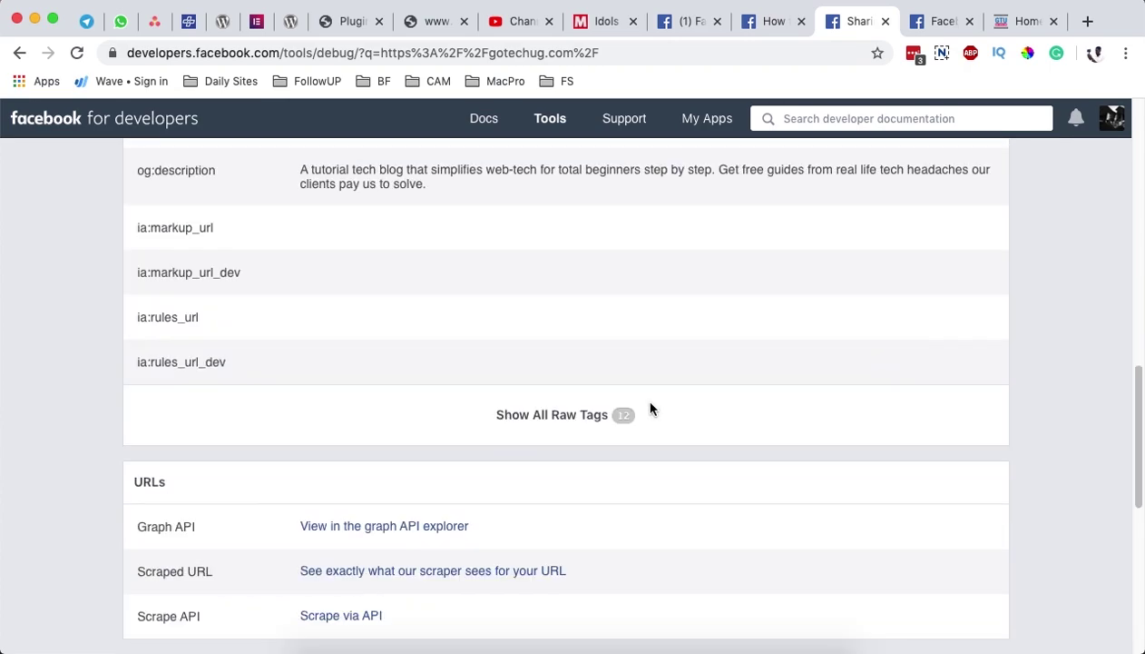
Show all warnings that should be fixed in the debugger results for gotechug.com
scroll(652, 409, "up", 10)
scroll(652, 411, "up", 12)
left_click(554, 286)
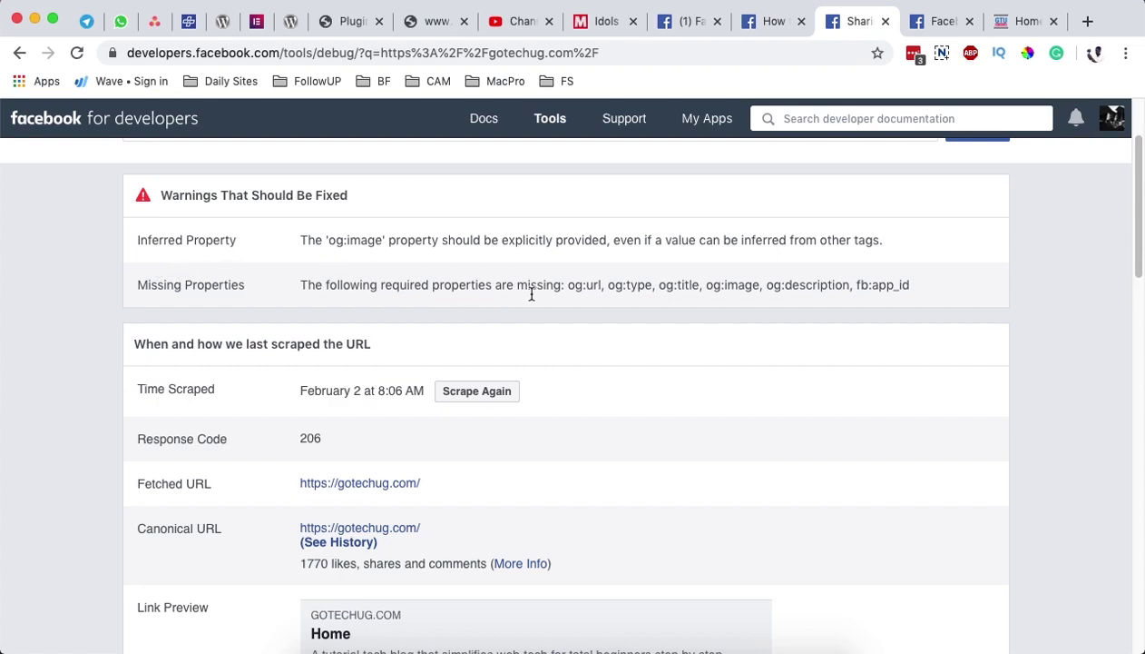
scroll(531, 293, "up", 1)
scroll(281, 311, "up", 2)
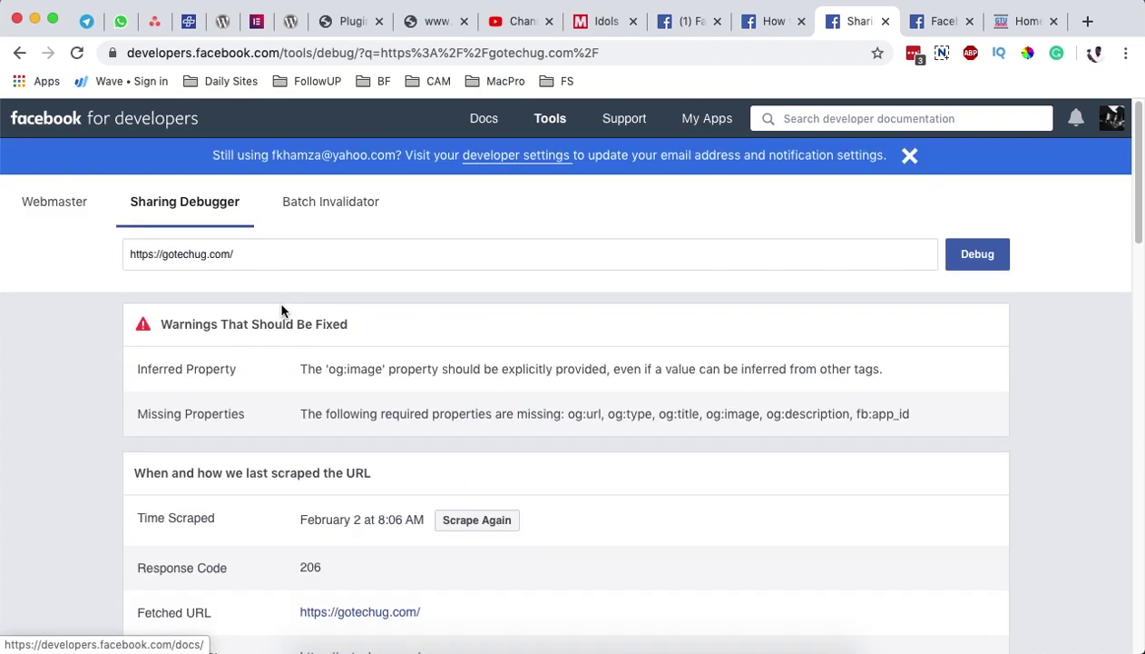
left_click(596, 21)
left_click(306, 53)
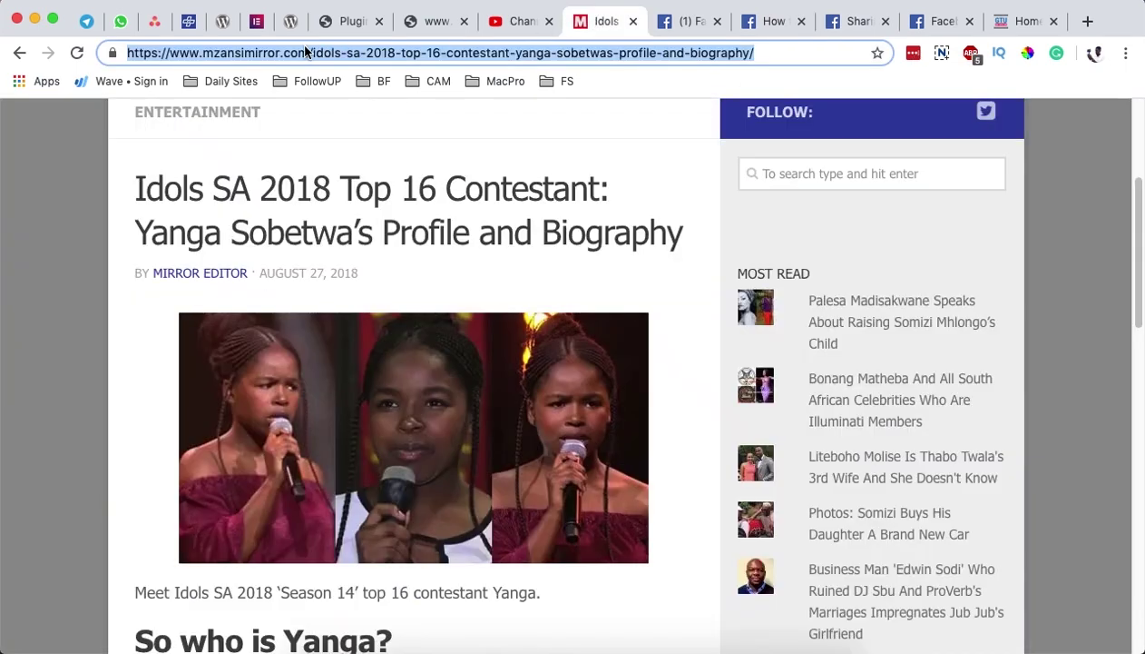
left_click(289, 53)
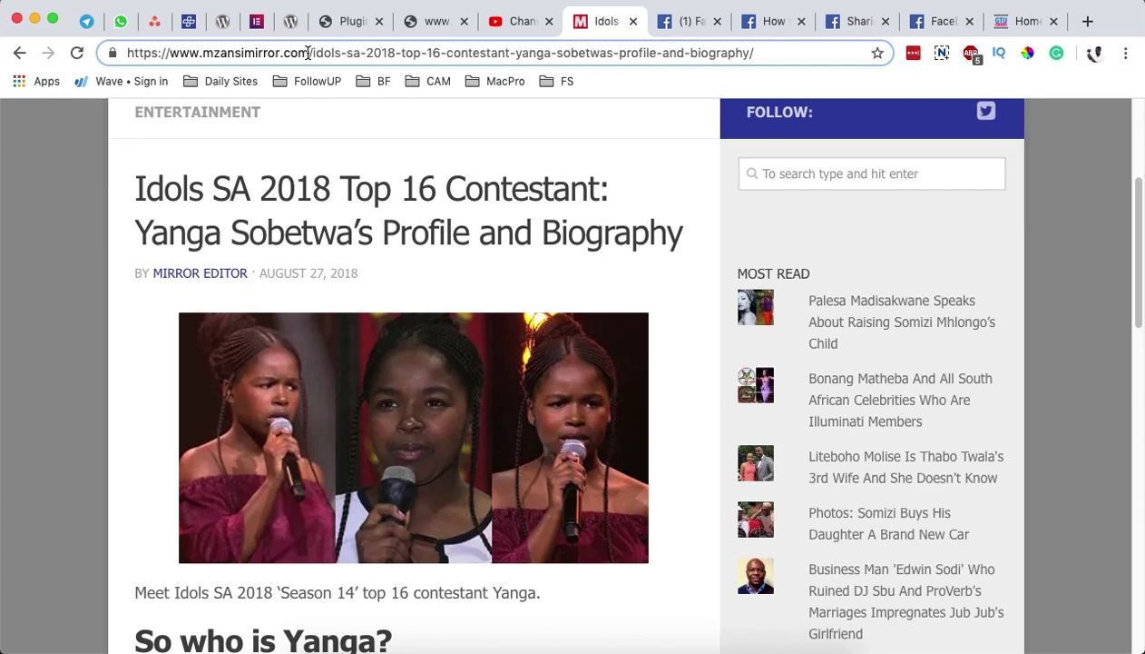
left_click_drag(307, 53, 63, 65)
key("super+c")
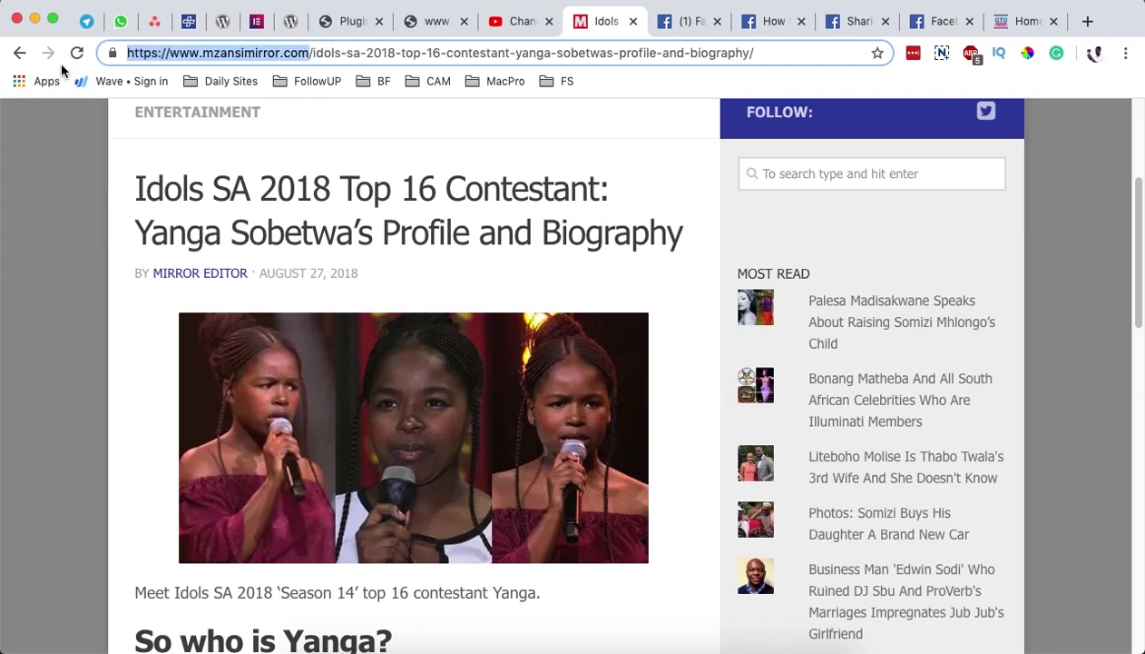
left_click(857, 21)
left_click(305, 254)
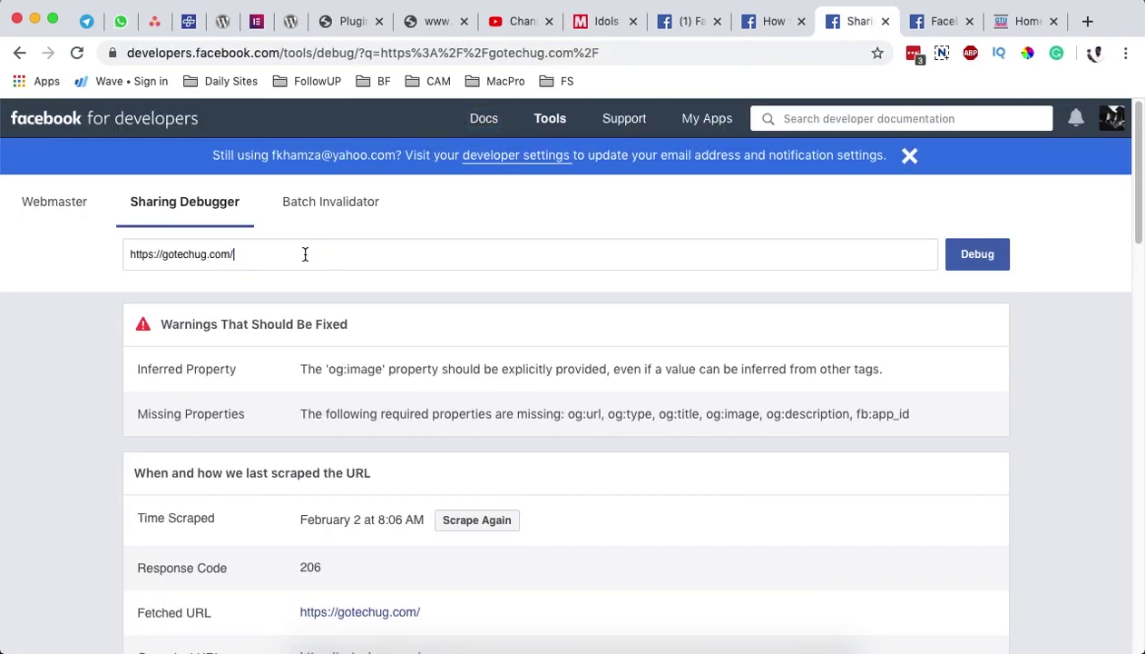
key("super+a")
key("super+v")
left_click(955, 269)
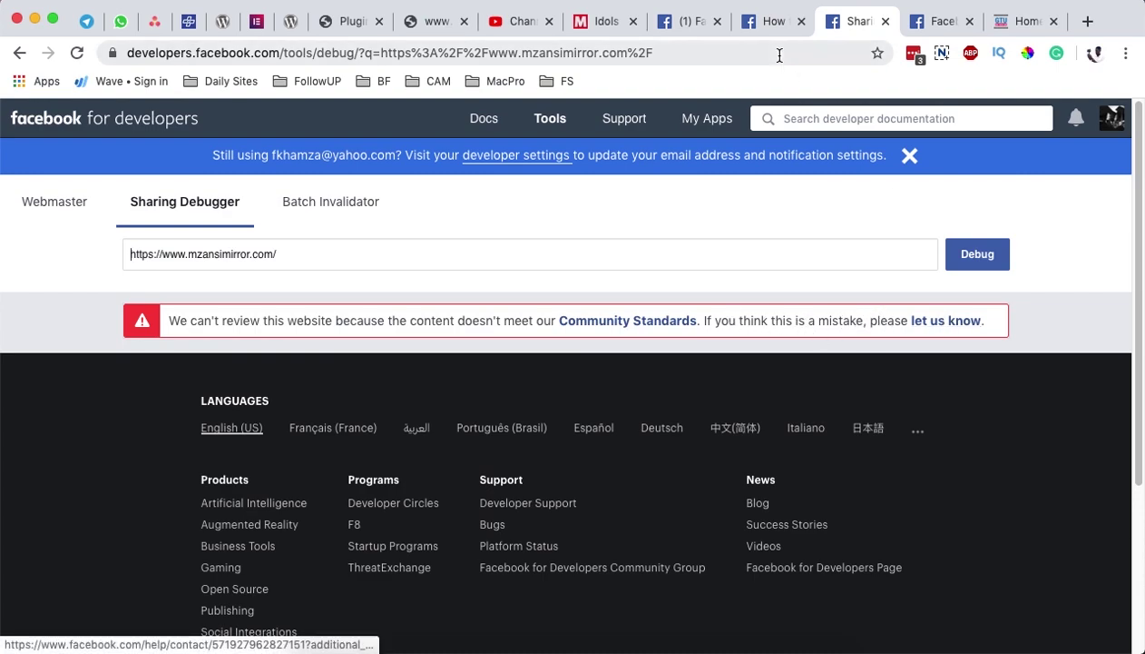
Review the Facebook Blocks explanation for mzansimirror.com and reword its first sentence to read "blocked by your system and my readers are unable to share my content"
left_click(767, 26)
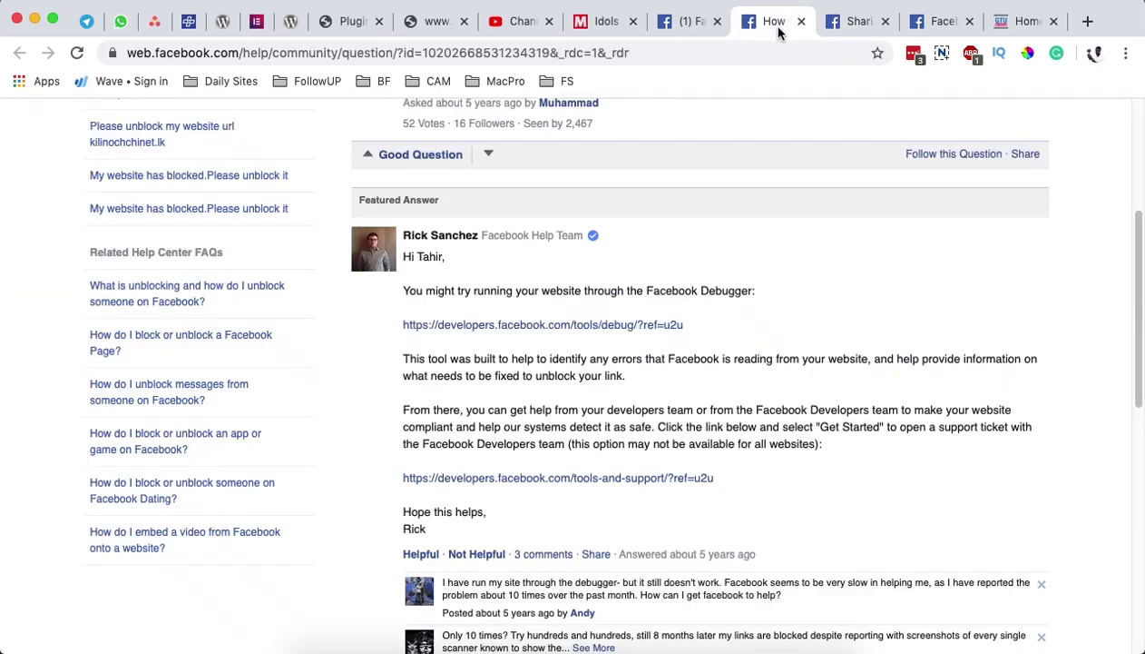
left_click(940, 26)
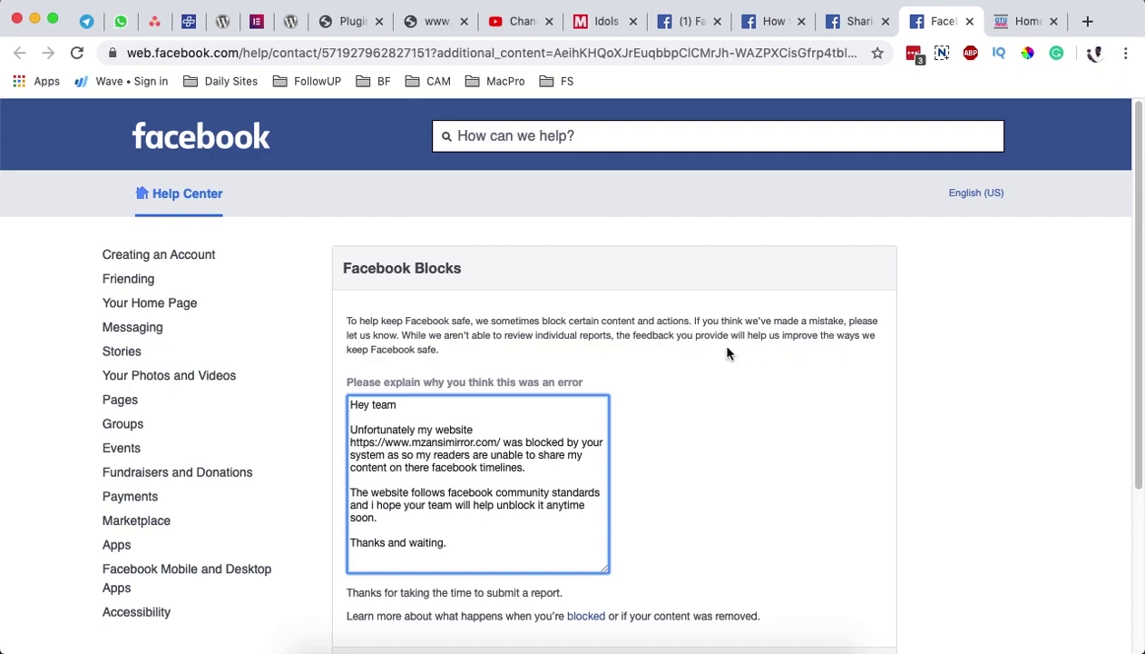
scroll(669, 388, "down", 1)
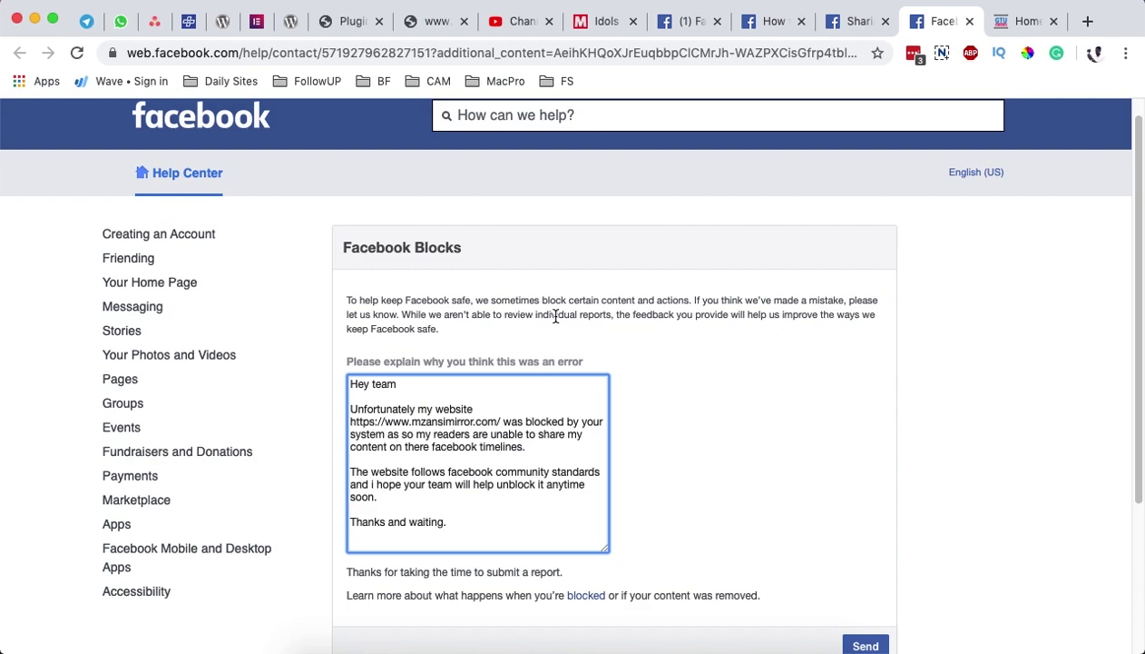
left_click_drag(353, 383, 397, 388)
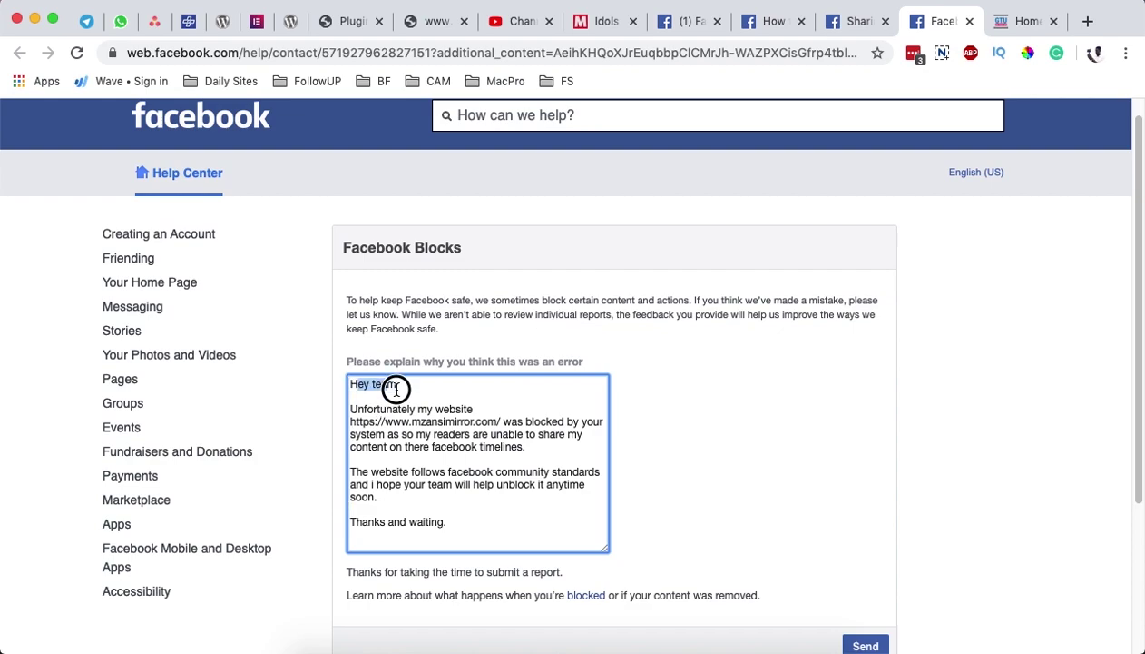
left_click(359, 399)
left_click(376, 420)
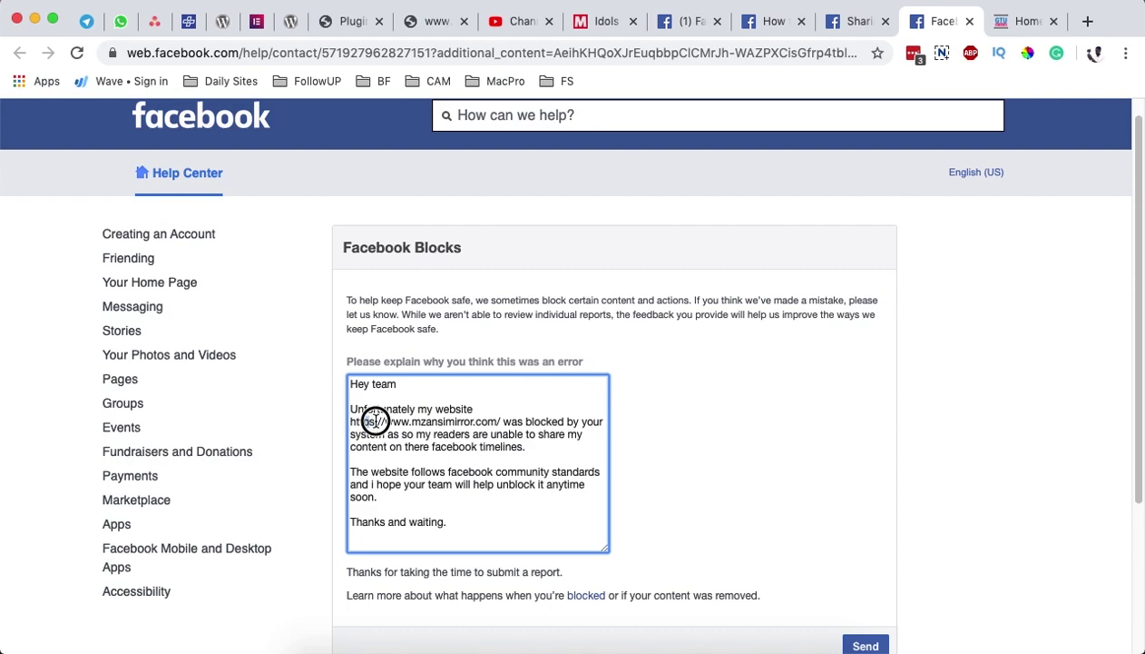
left_click_drag(376, 420, 496, 421)
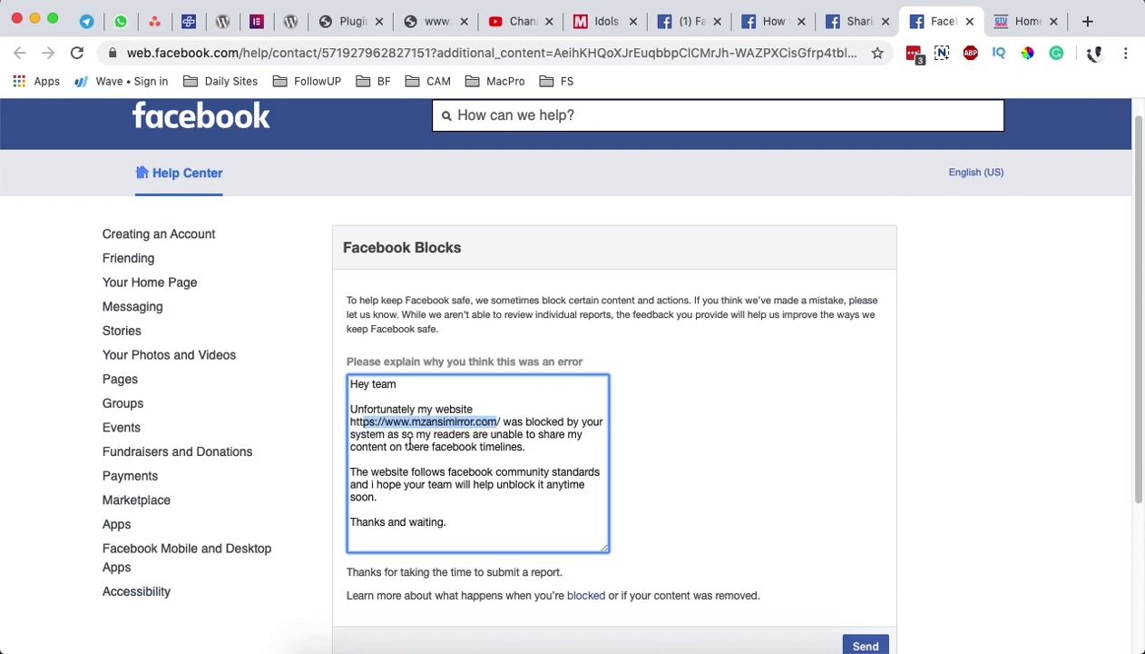
key("super+z")
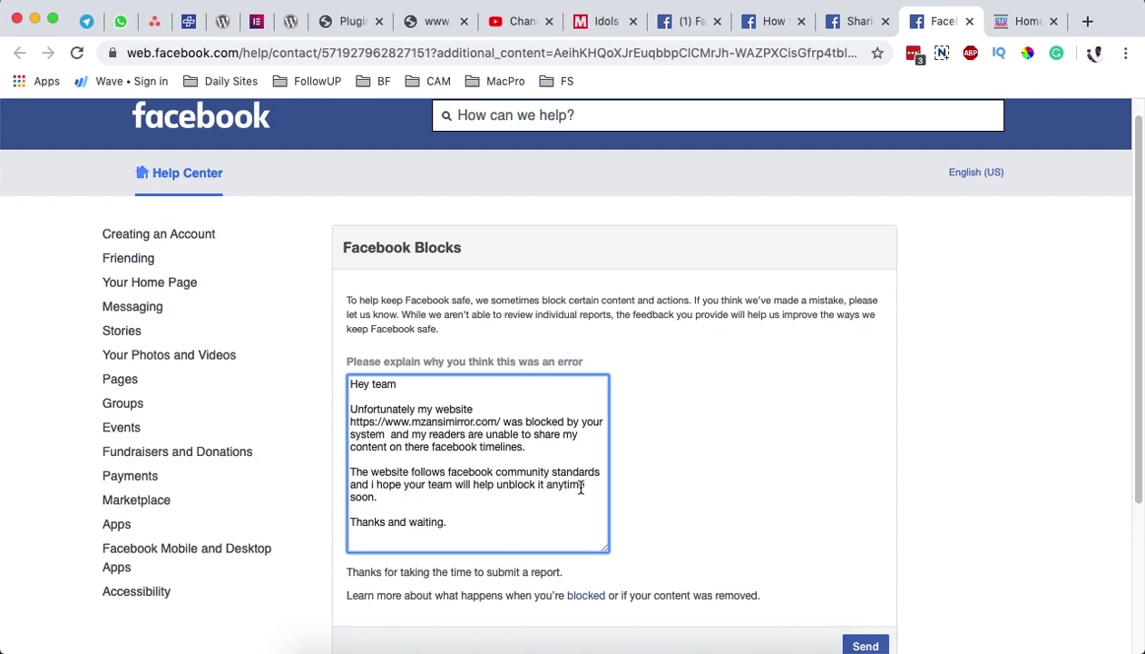
Check the closing line of the explanation, send the Facebook Blocks report and dismiss the thank-you message
left_click_drag(468, 519, 353, 524)
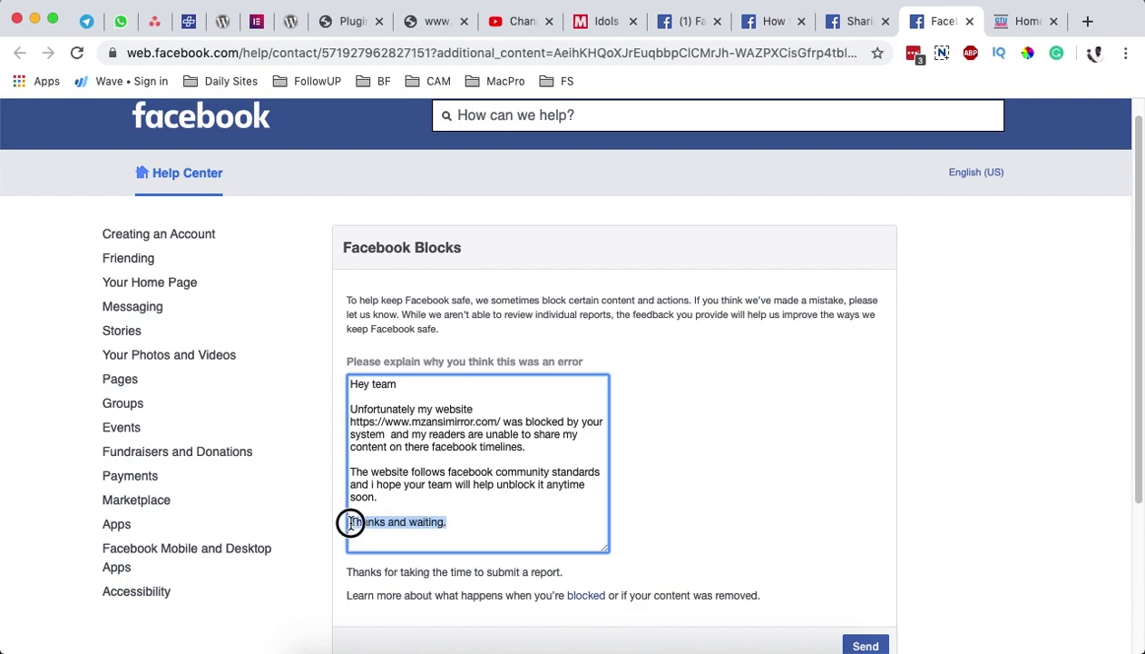
scroll(415, 515, "down", 1)
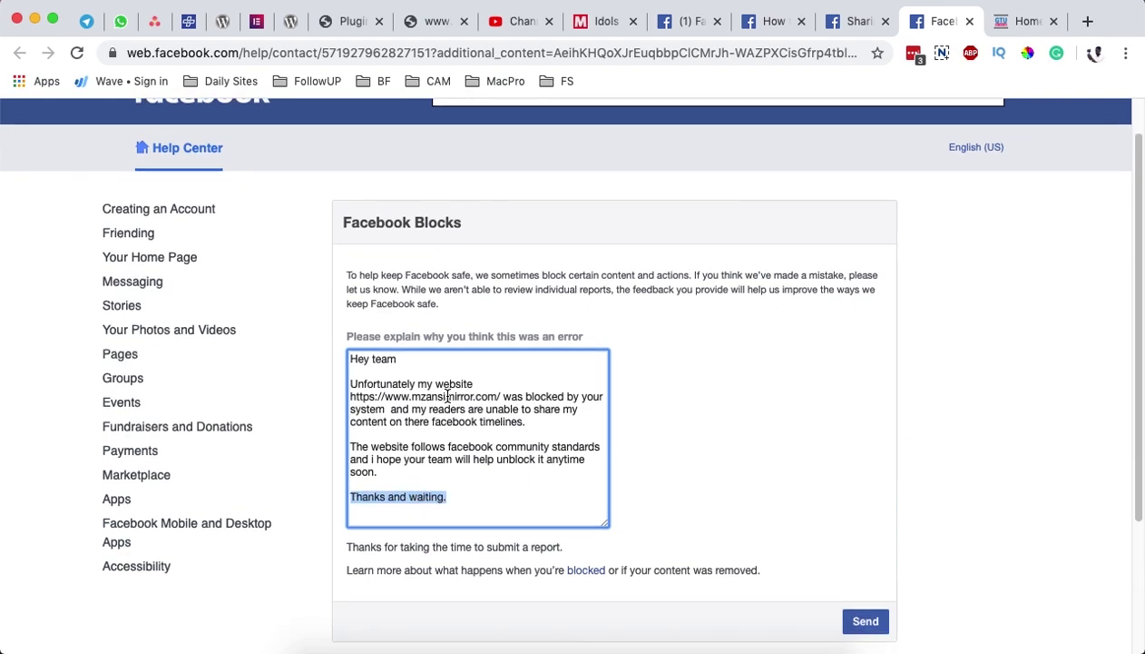
left_click(864, 622)
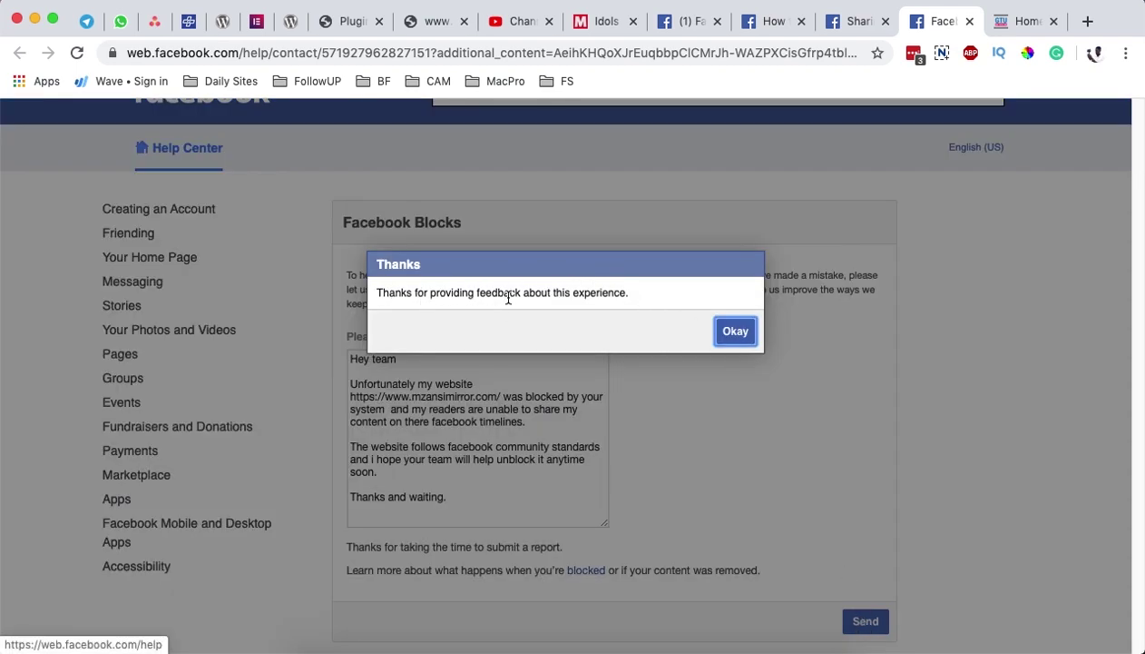
left_click(734, 332)
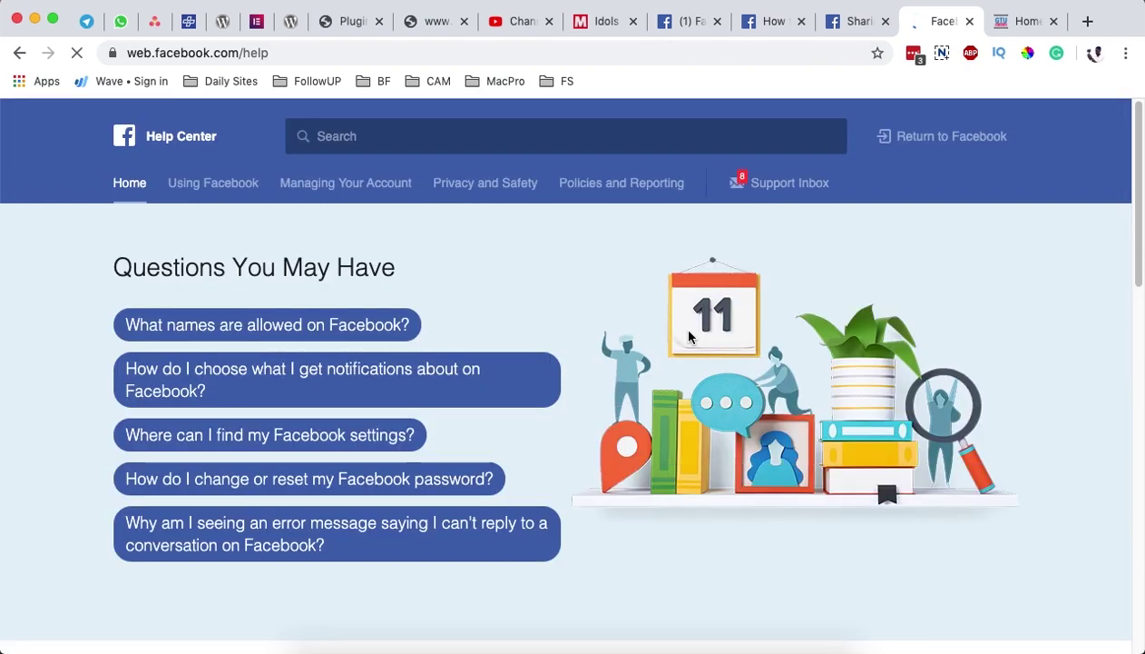
Read the featured answer and its comments in the Facebook help community question about unblocking a website
left_click(769, 23)
scroll(618, 420, "down", 5)
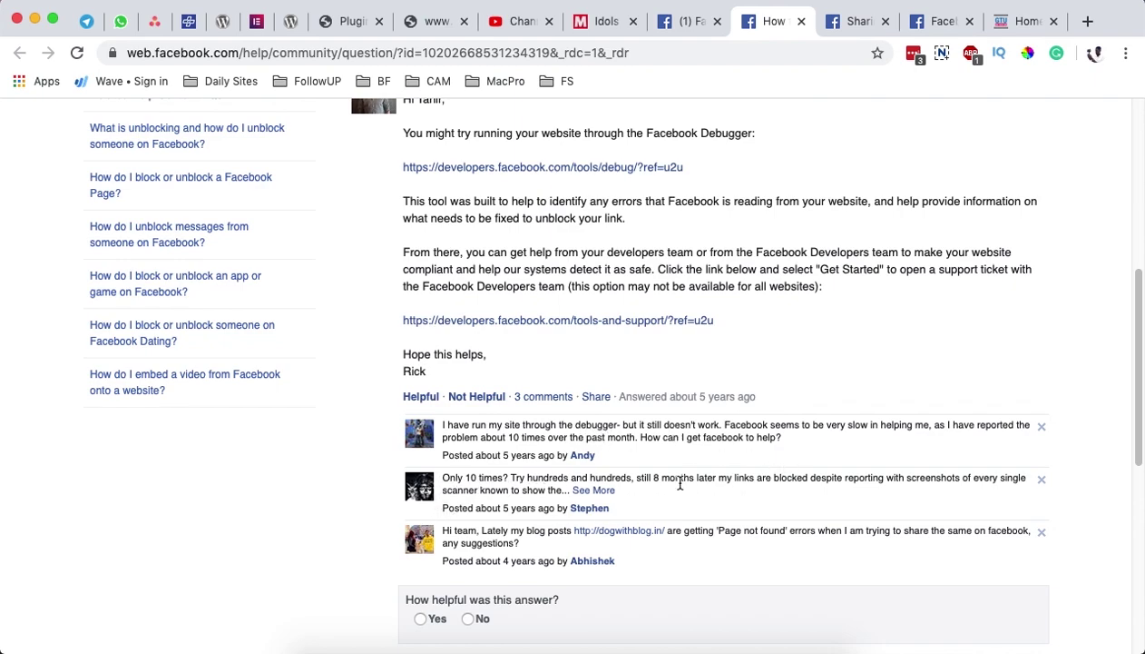
left_click_drag(650, 478, 690, 478)
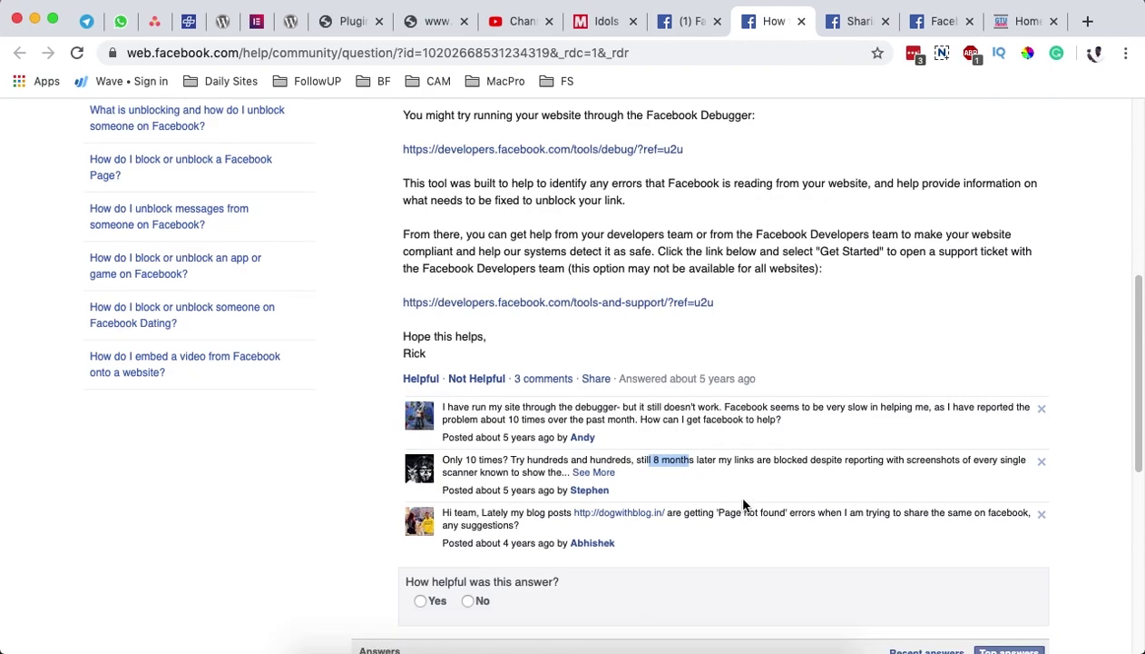
scroll(743, 500, "up", 4)
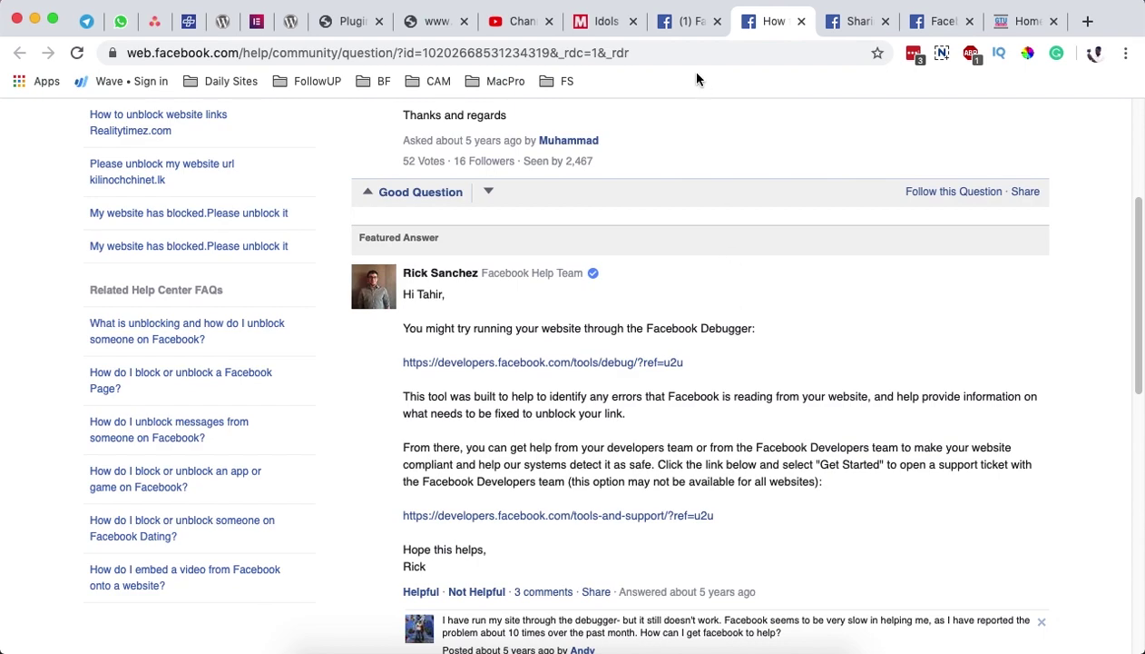
Compare Facebook's blocked-link message with the Sharing Debugger result and return to the help community question
left_click(683, 22)
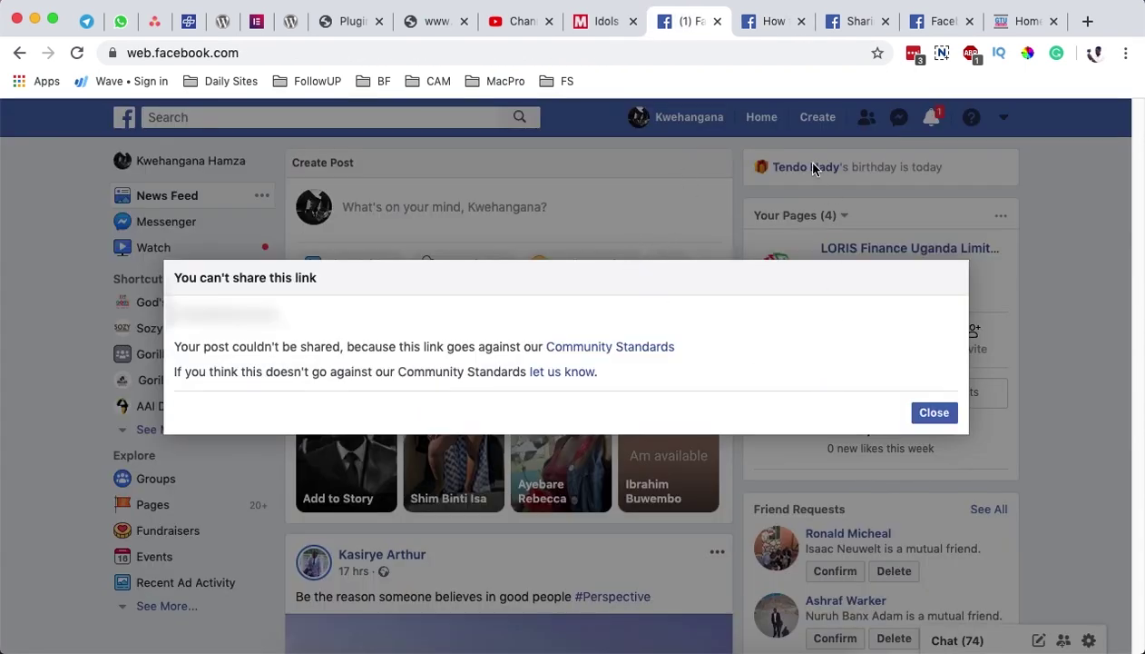
left_click(771, 28)
left_click(858, 21)
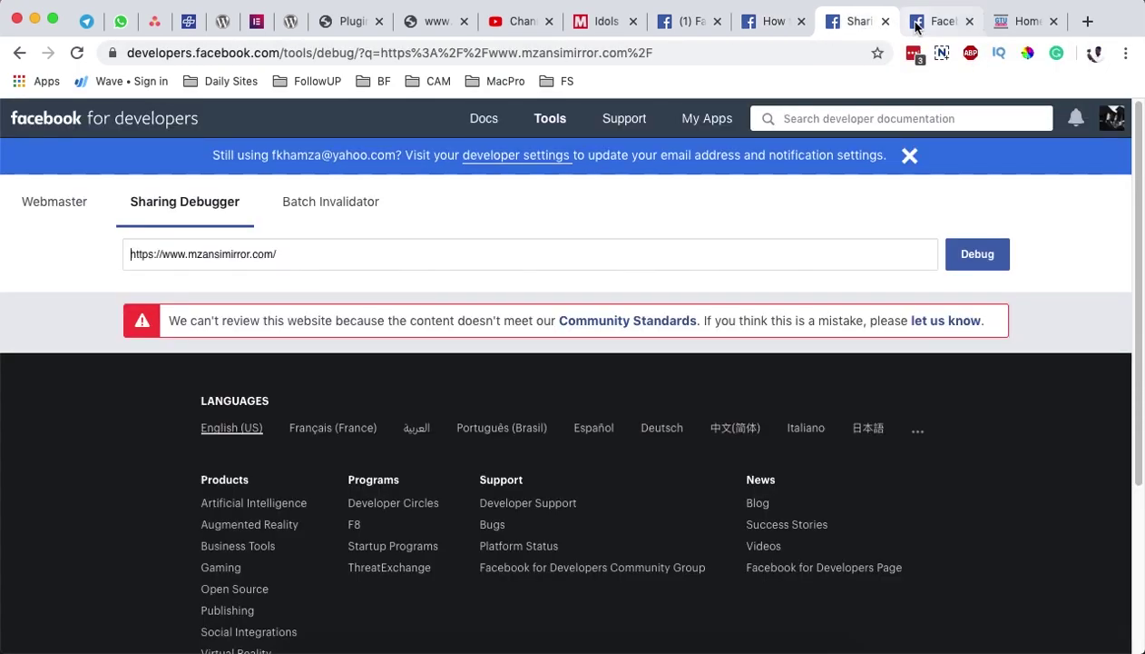
left_click(688, 21)
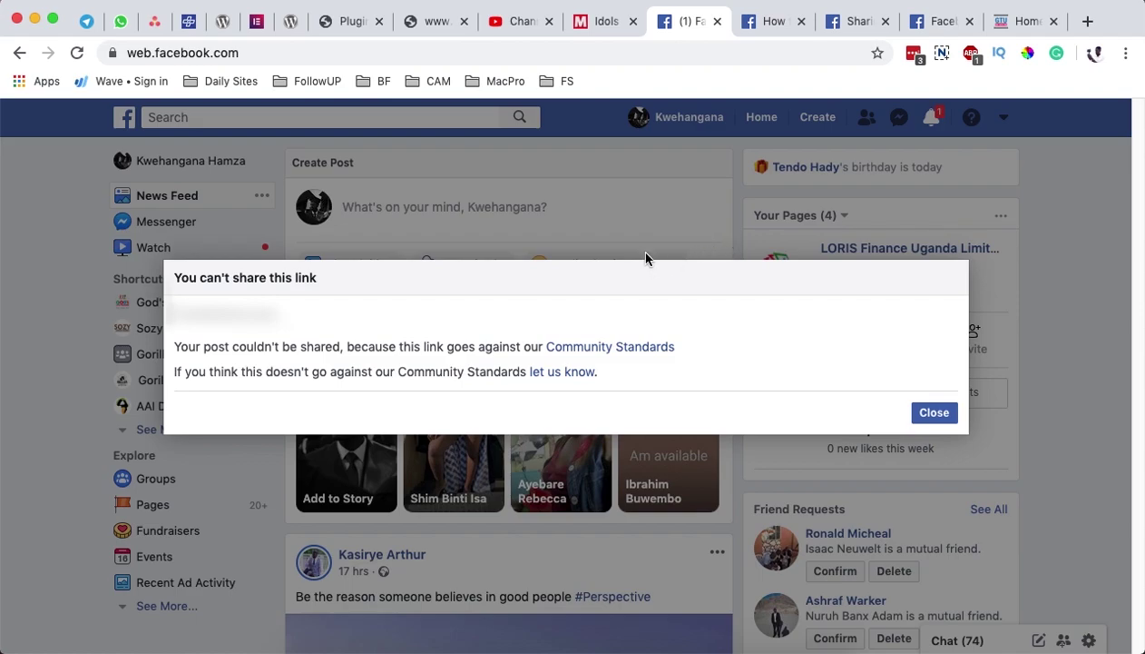
left_click(803, 22)
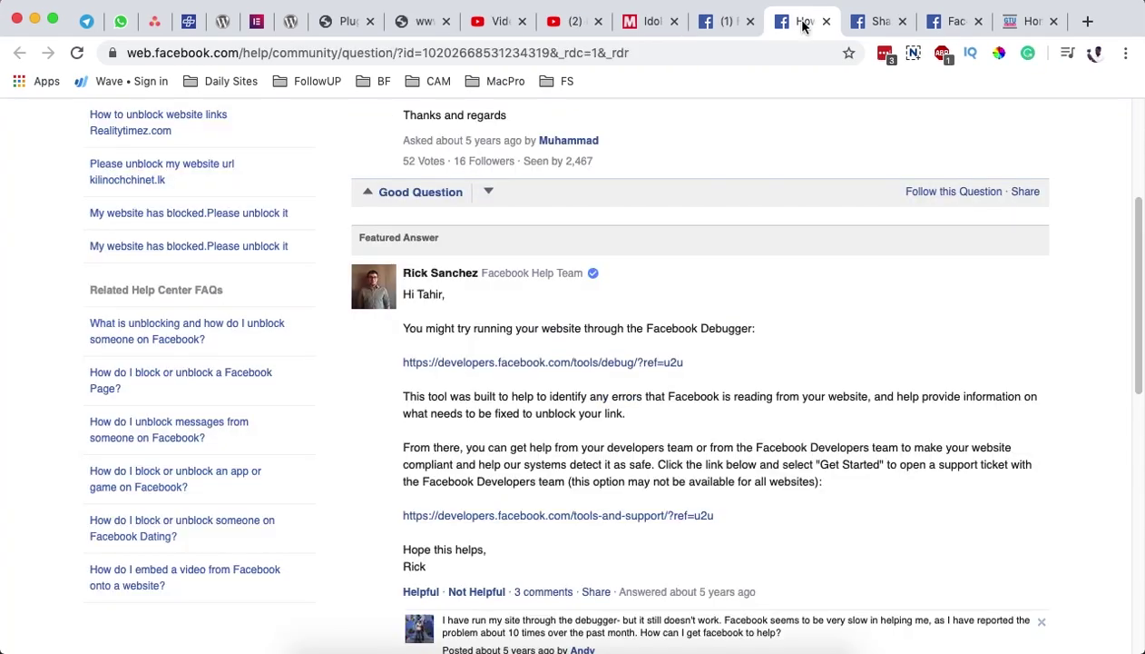
Switch to the YouTube video "How to Verify Domains on Facebook" and look over its title, description and comments area
left_click(577, 21)
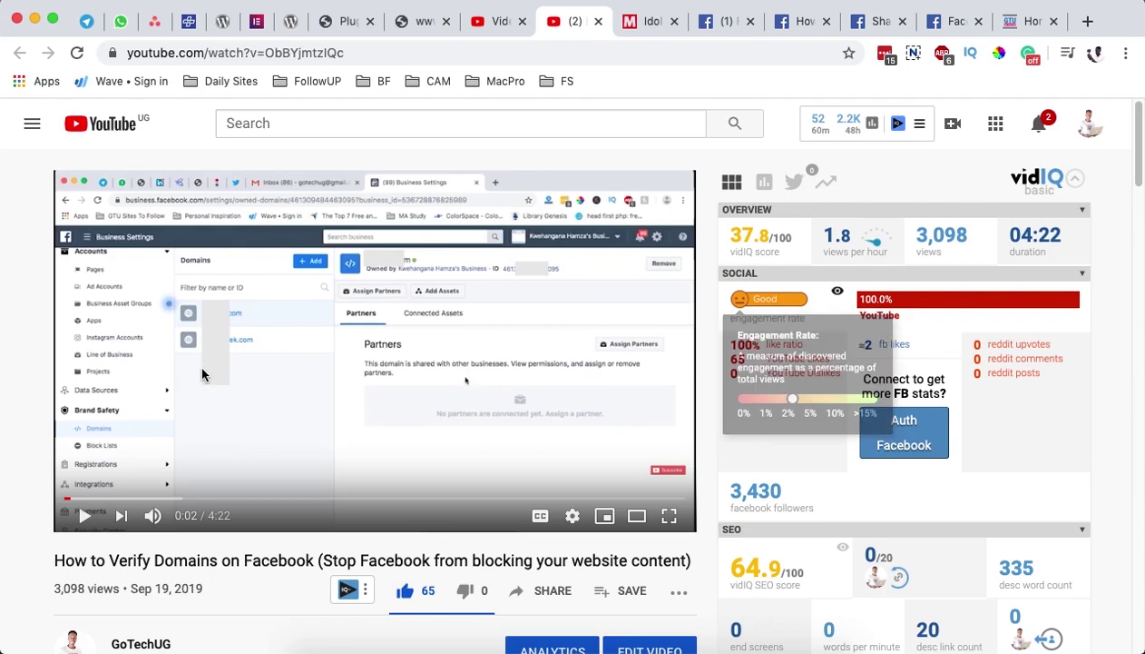
scroll(203, 371, "down", 2)
scroll(336, 522, "up", 2)
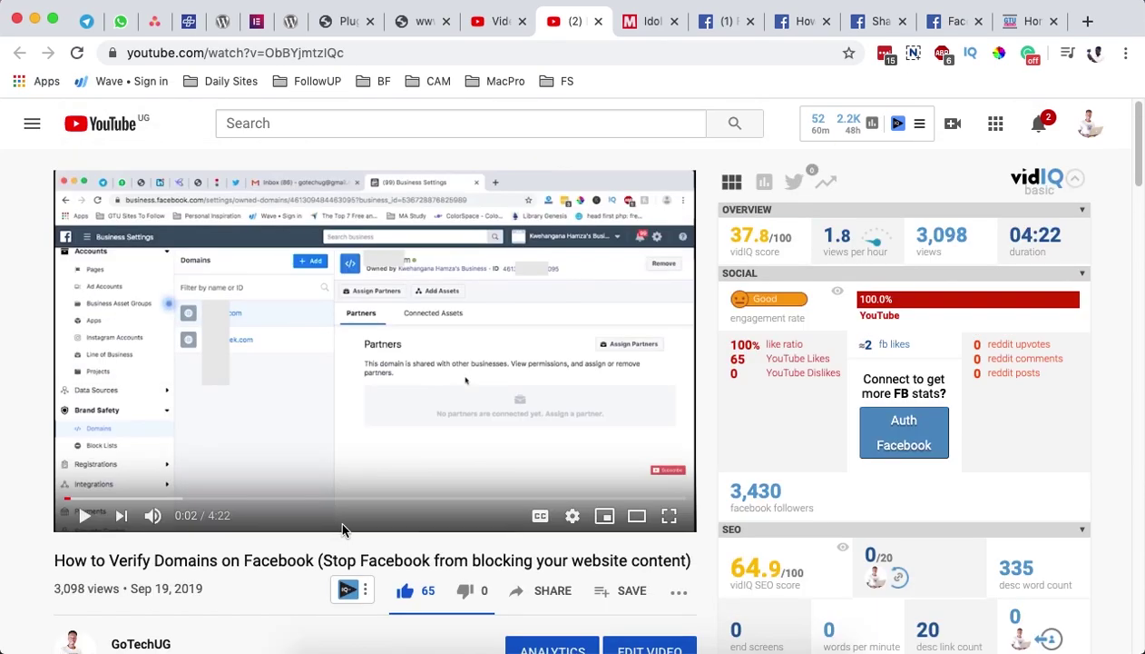
scroll(388, 490, "down", 5)
scroll(388, 492, "up", 3)
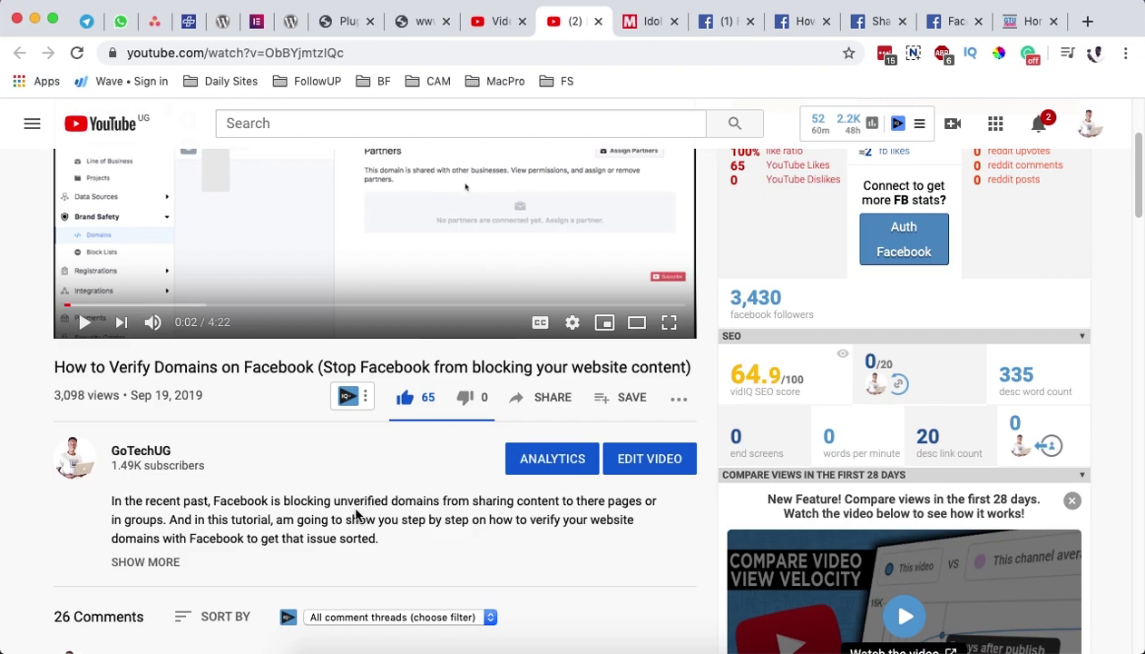
scroll(363, 497, "up", 1)
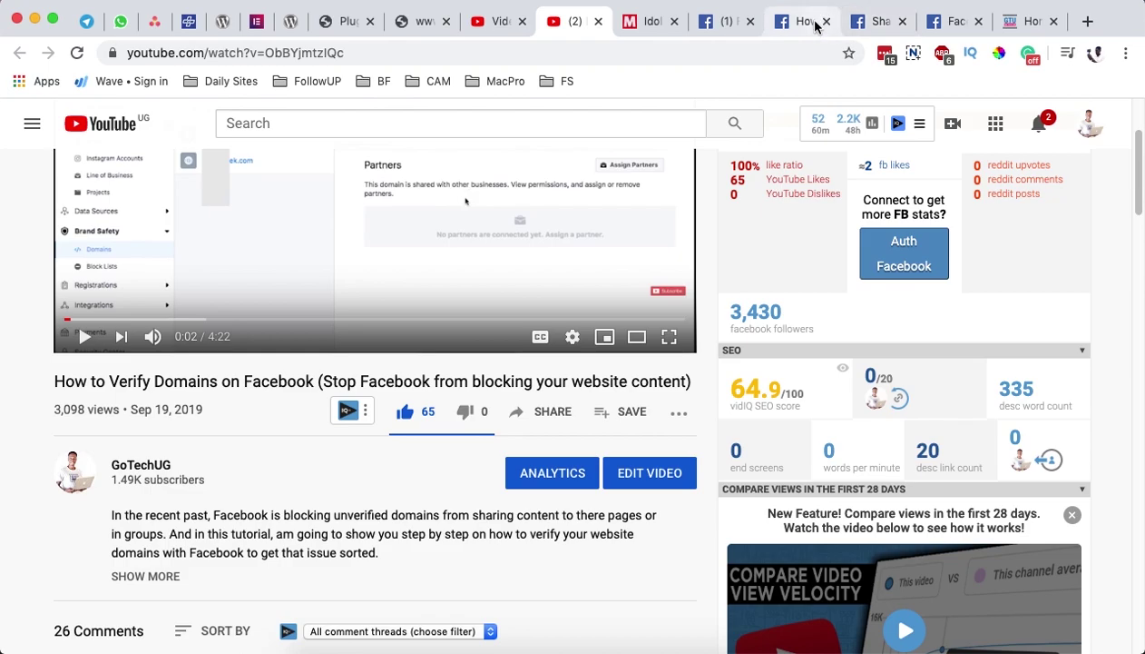
left_click(797, 21)
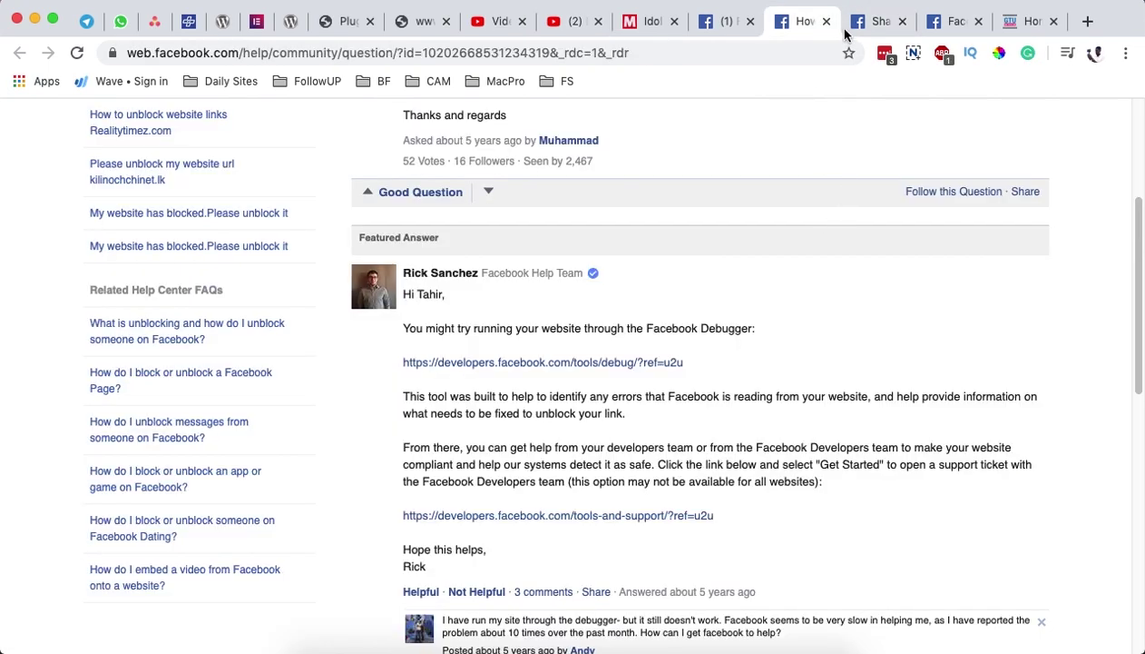
left_click(873, 21)
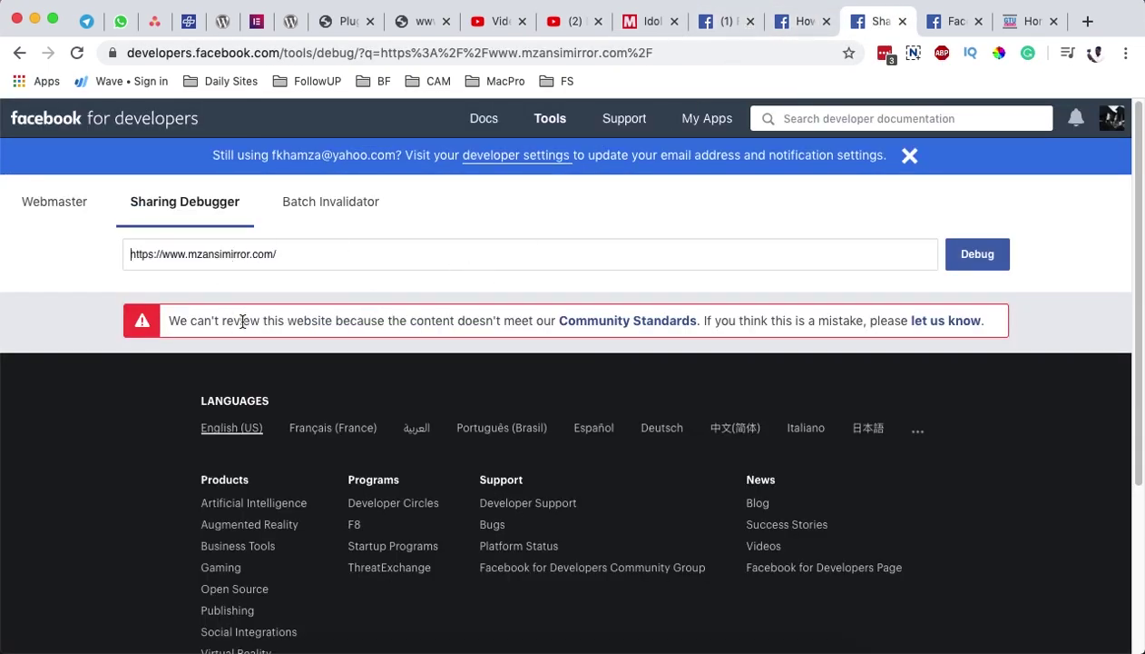
left_click_drag(311, 254, 130, 257)
left_click(96, 262)
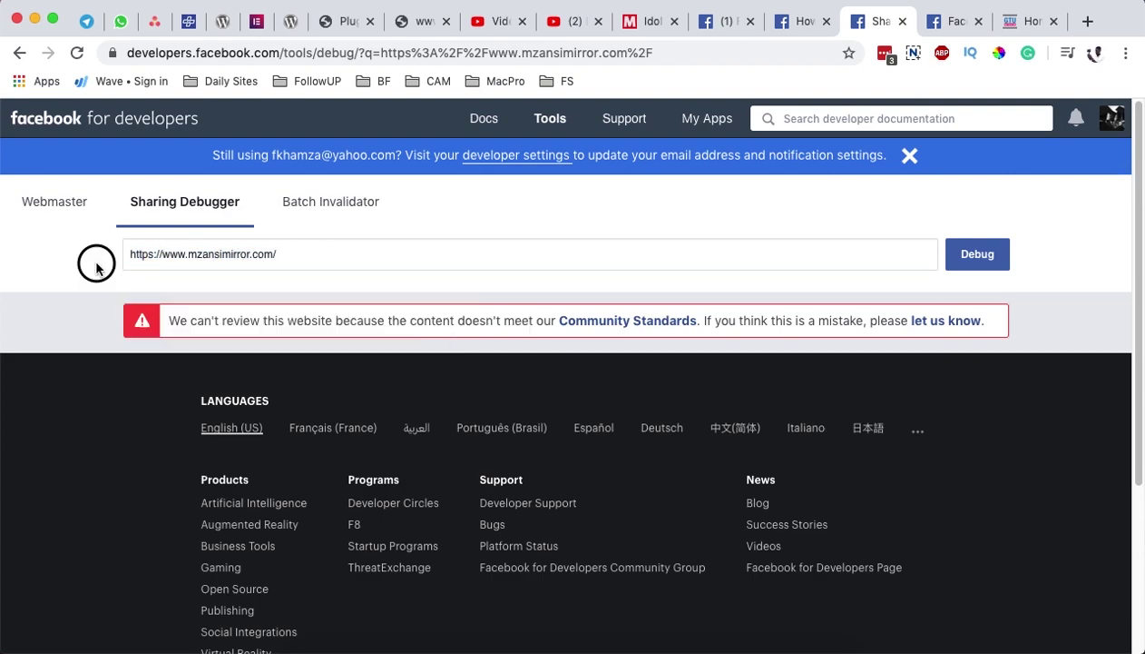